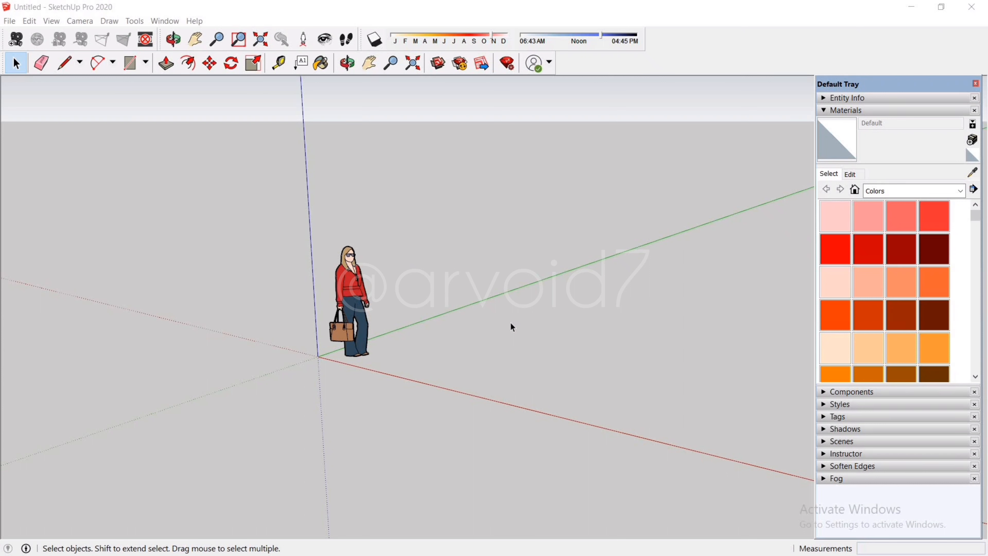
Delete the default human figure standing near the origin.
{"action": "left_click", "coordinate": [358, 309]}
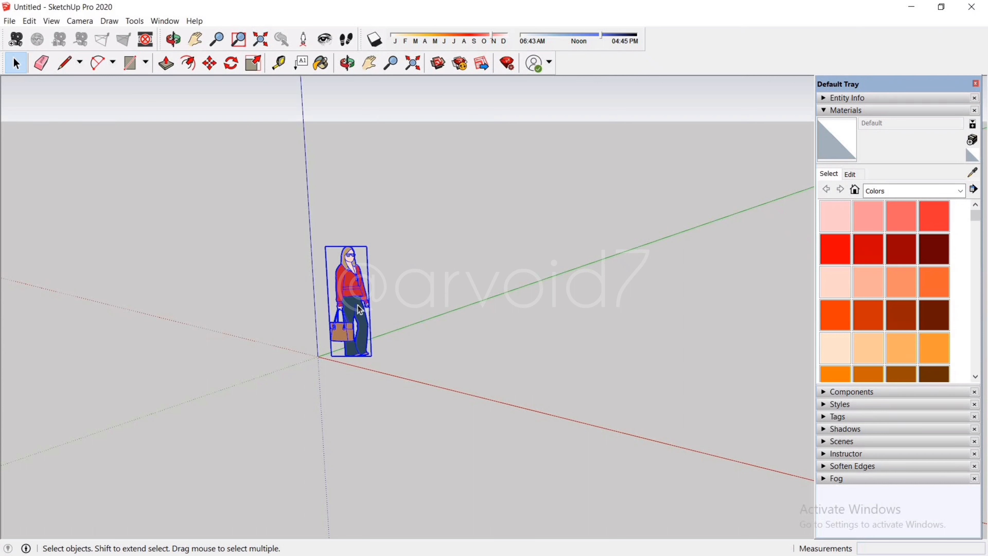
{"action": "key", "text": "Delete"}
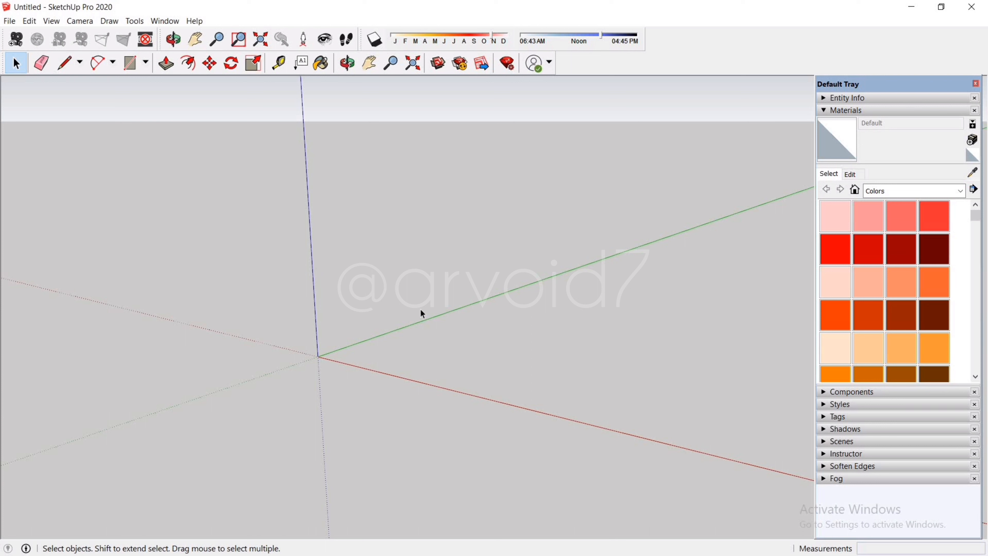
Draw a rectangle about 6' by 5' 9" flat on the ground plane and undo it.
{"action": "key", "text": "r"}
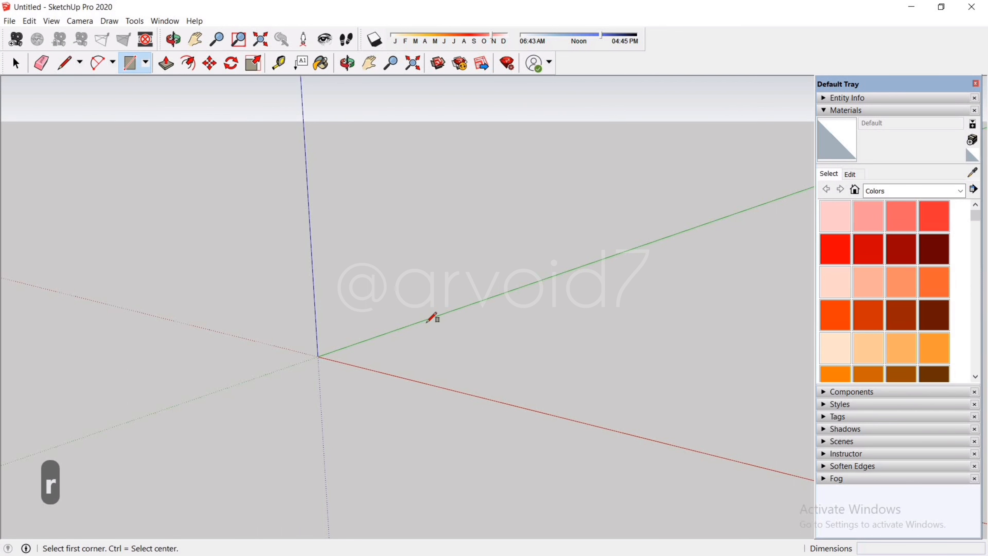
{"action": "middle_click_drag", "start_coordinate": [352, 372], "coordinate": [507, 425]}
{"action": "scroll", "coordinate": [414, 378], "scroll_direction": "up", "scroll_amount": 4}
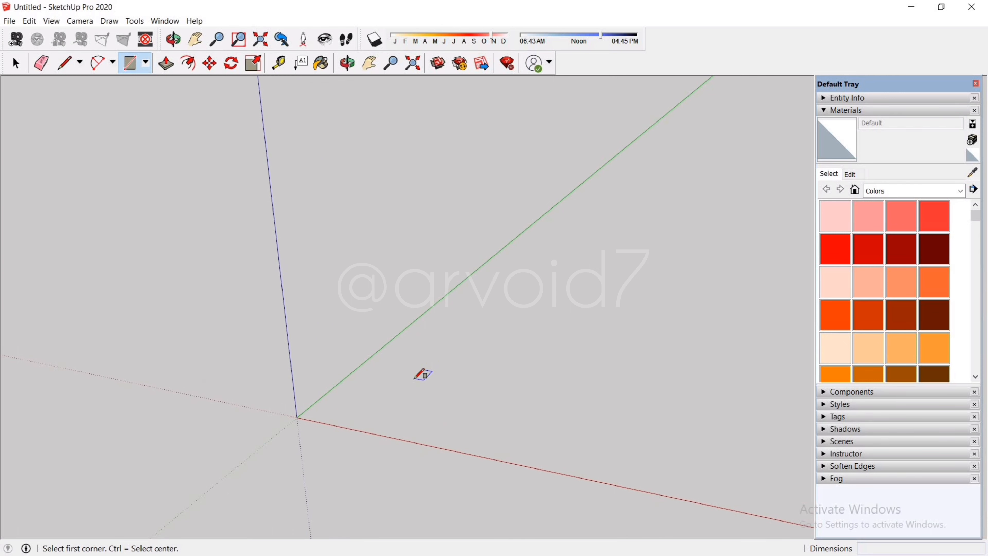
{"action": "scroll", "coordinate": [392, 394], "scroll_direction": "down", "scroll_amount": 1}
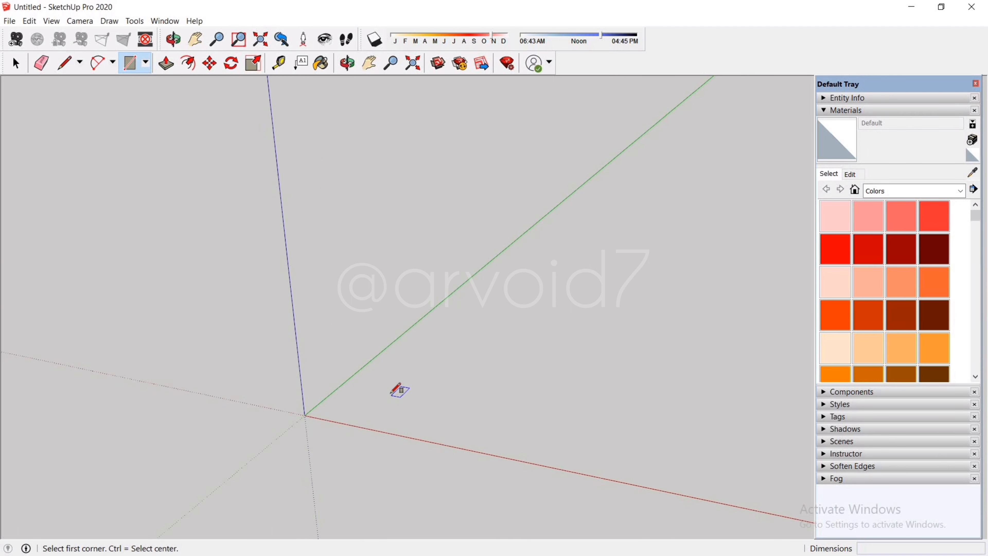
{"action": "left_click", "coordinate": [396, 405]}
{"action": "left_click", "coordinate": [665, 349]}
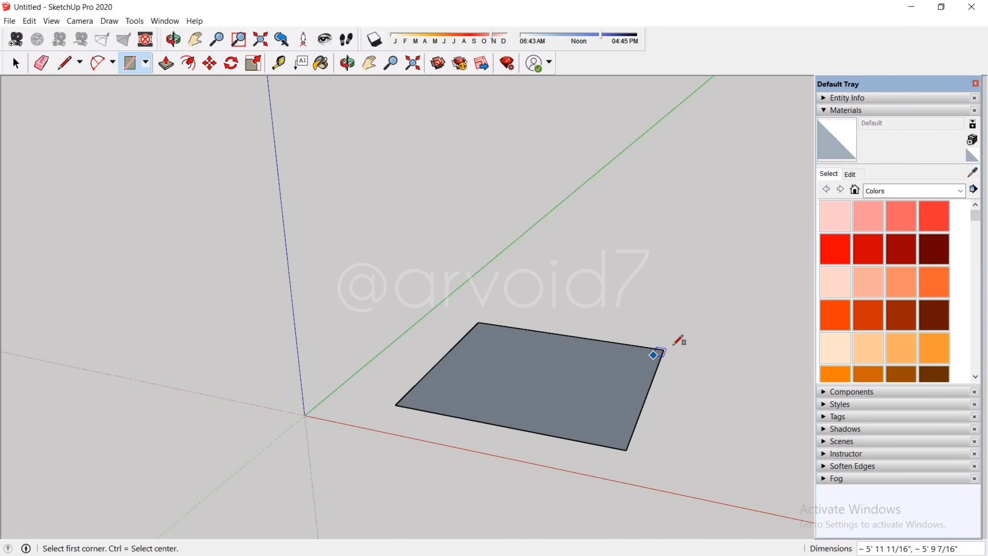
{"action": "key", "text": "ctrl+z"}
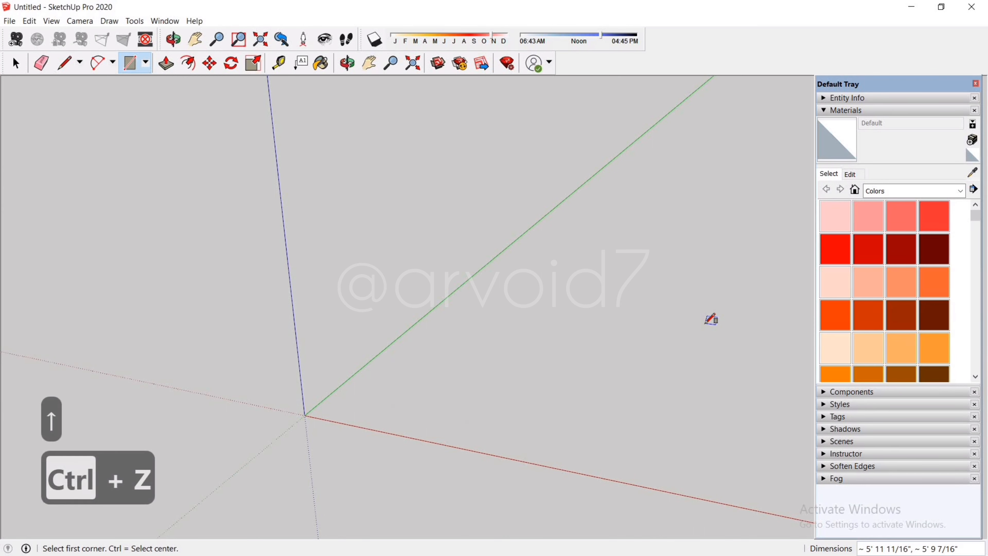
Draw a vertical rectangle about 6' 10" by 4' 5" locked perpendicular to the green axis, and undo it.
{"action": "key", "text": "Left"}
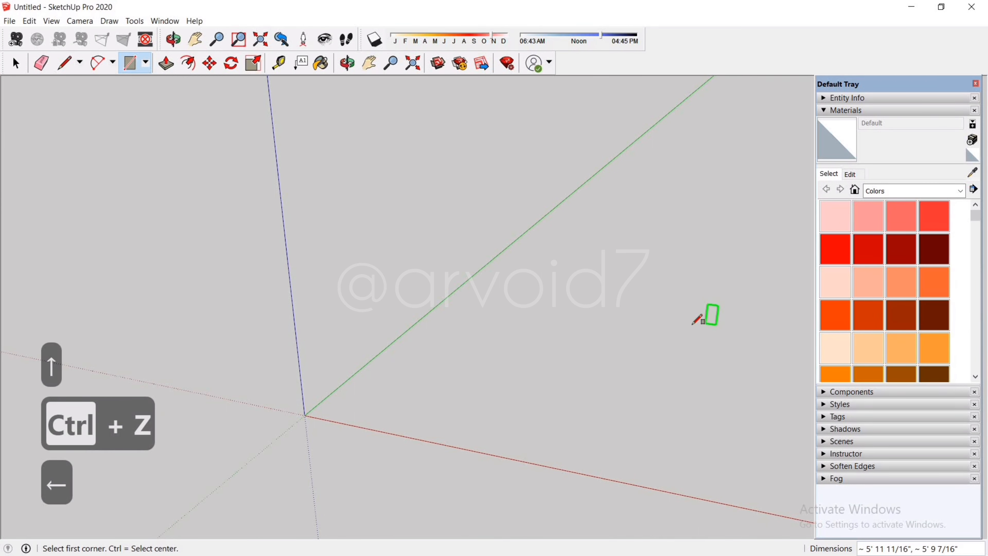
{"action": "left_click", "coordinate": [389, 389]}
{"action": "left_click", "coordinate": [659, 259]}
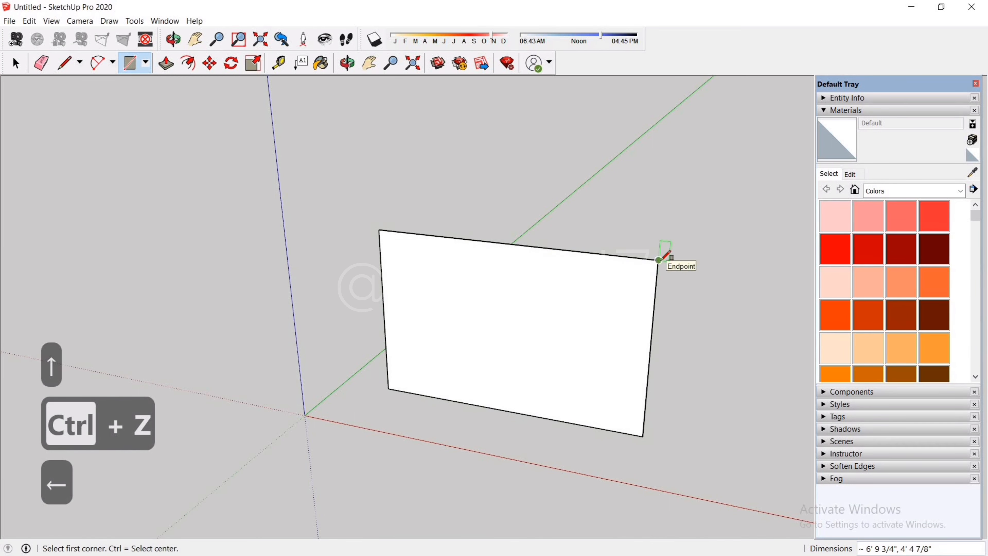
{"action": "key", "text": "ctrl+z"}
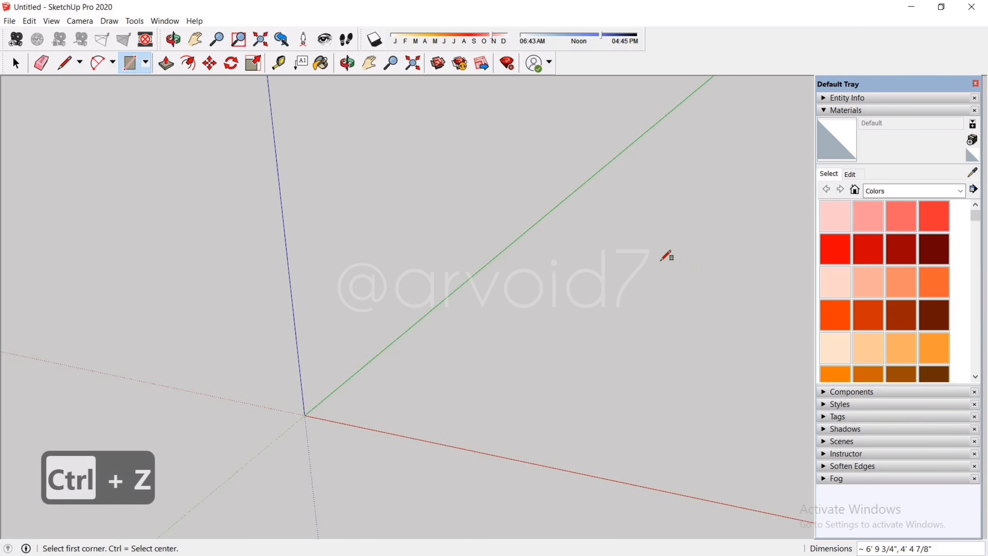
Draw a vertical rectangle about 24' 8" by 6' 6" locked perpendicular to the red axis, and undo it.
{"action": "key", "text": "Right"}
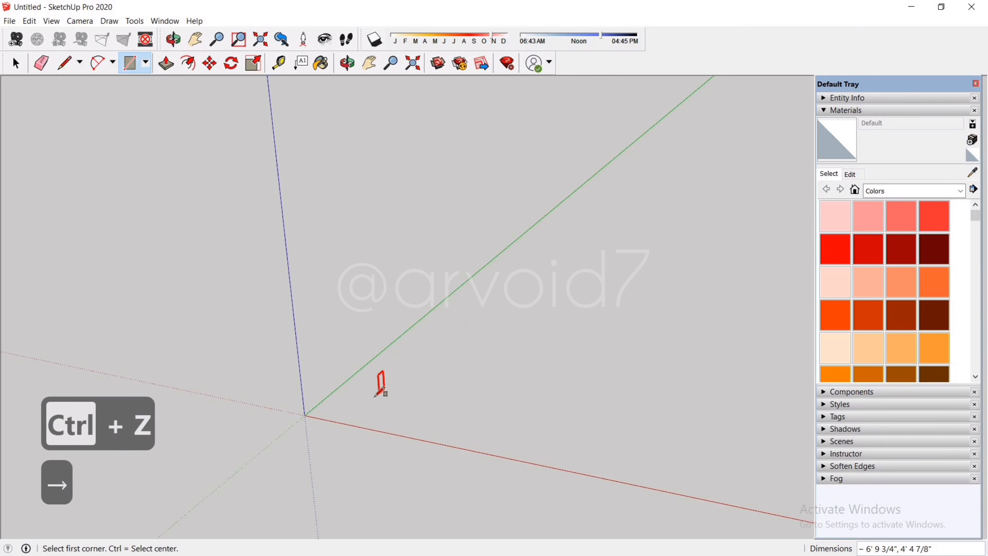
{"action": "left_click", "coordinate": [373, 397]}
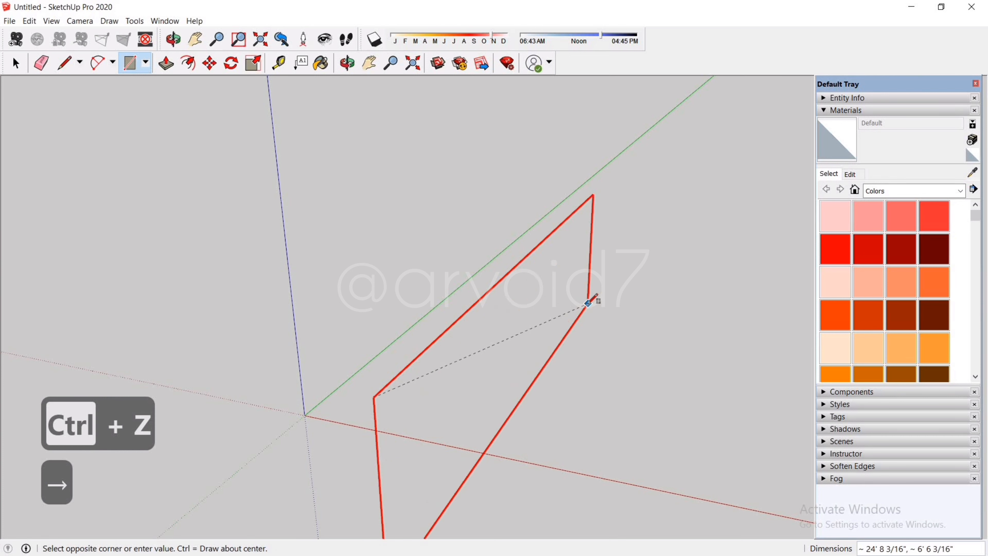
{"action": "left_click", "coordinate": [588, 303]}
{"action": "key", "text": "o"}
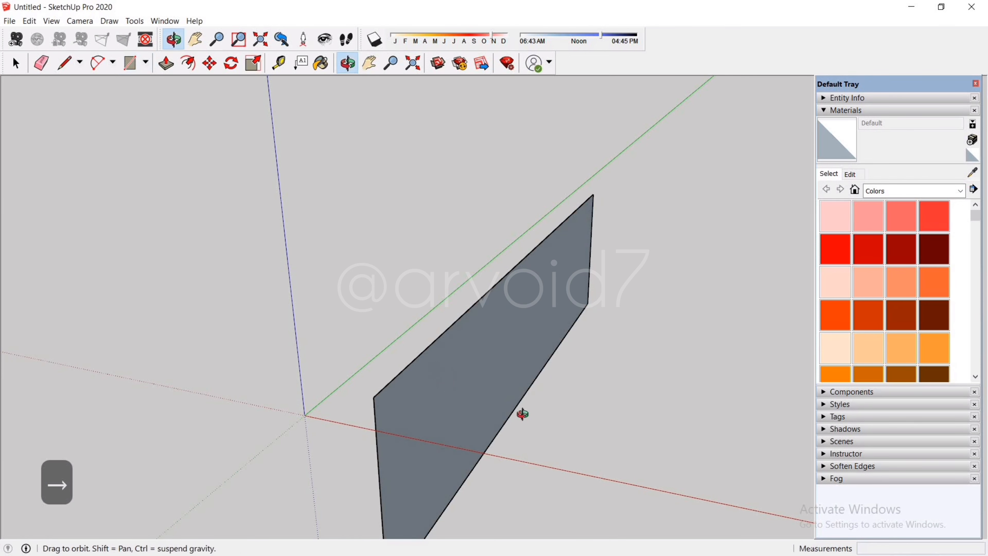
{"action": "mouse_move", "coordinate": [523, 412]}
{"action": "left_mouse_down"}
{"action": "mouse_move", "coordinate": [429, 393]}
{"action": "mouse_move", "coordinate": [551, 404]}
{"action": "mouse_move", "coordinate": [624, 432]}
{"action": "mouse_move", "coordinate": [574, 435]}
{"action": "mouse_move", "coordinate": [577, 424]}
{"action": "left_mouse_up"}
{"action": "key", "text": "r"}
{"action": "key", "text": "ctrl+z"}
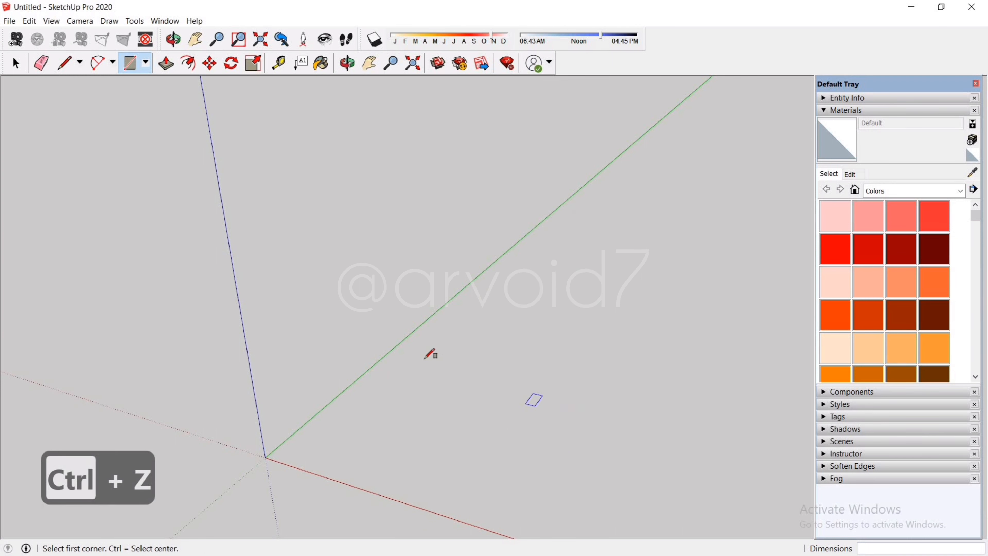
{"action": "key", "text": "ctrl+z"}
Draw a Golden Section rectangle about 3' 5" by 2' 1" on the ground between the red and green axes near the origin.
{"action": "scroll", "coordinate": [419, 262], "scroll_direction": "down", "scroll_amount": 2}
{"action": "scroll", "coordinate": [439, 389], "scroll_direction": "up", "scroll_amount": 2}
{"action": "middle_click_drag", "start_coordinate": [441, 389], "coordinate": [435, 403]}
{"action": "scroll", "coordinate": [308, 263], "scroll_direction": "down", "scroll_amount": 1}
{"action": "scroll", "coordinate": [311, 252], "scroll_direction": "down", "scroll_amount": 4}
{"action": "scroll", "coordinate": [401, 380], "scroll_direction": "up", "scroll_amount": 3}
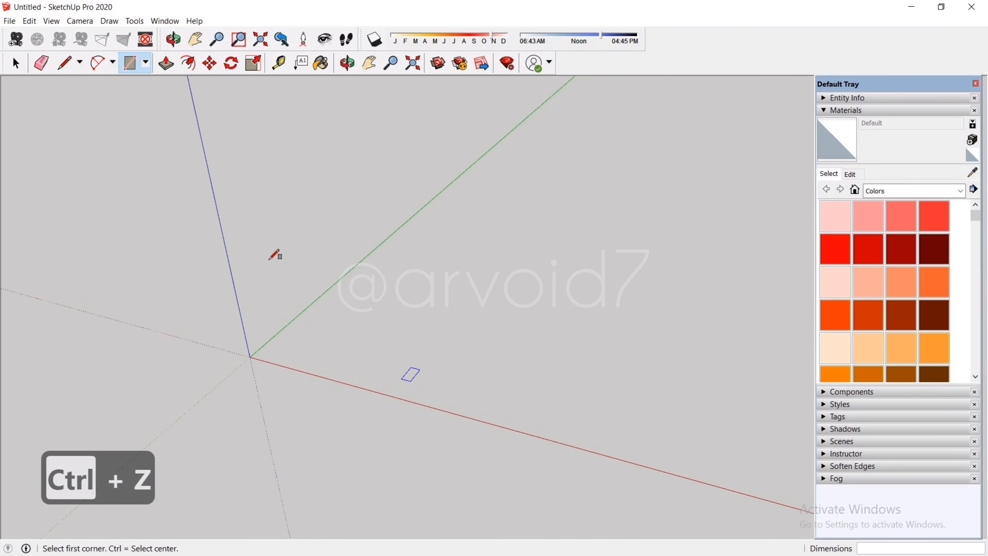
{"action": "scroll", "coordinate": [265, 307], "scroll_direction": "up", "scroll_amount": 2}
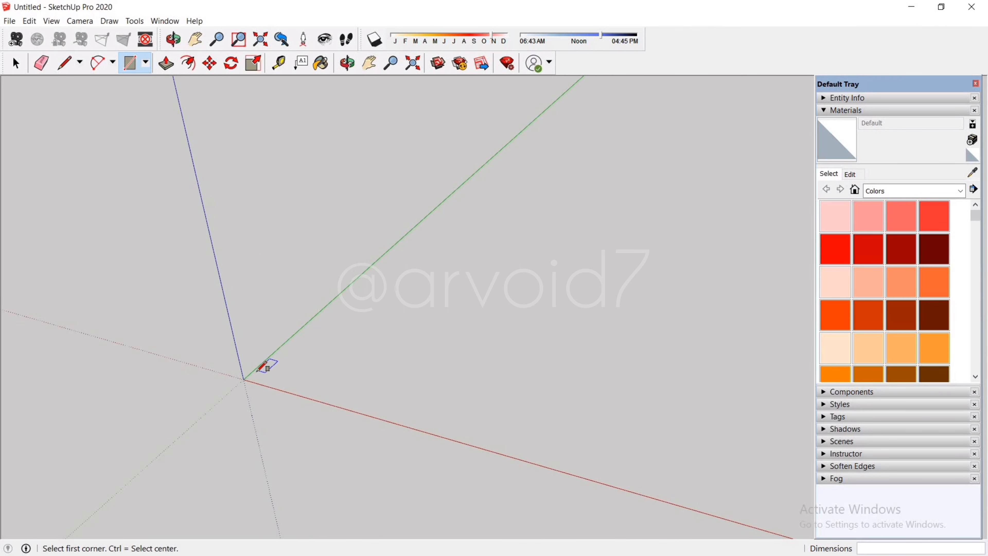
{"action": "scroll", "coordinate": [257, 373], "scroll_direction": "up", "scroll_amount": 1}
{"action": "scroll", "coordinate": [164, 387], "scroll_direction": "up", "scroll_amount": 2}
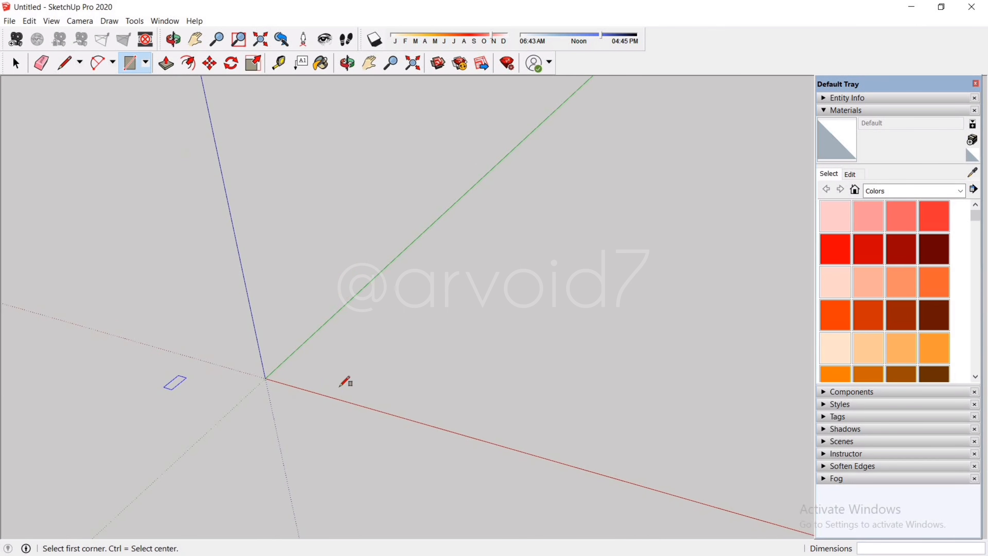
{"action": "left_click", "coordinate": [331, 368]}
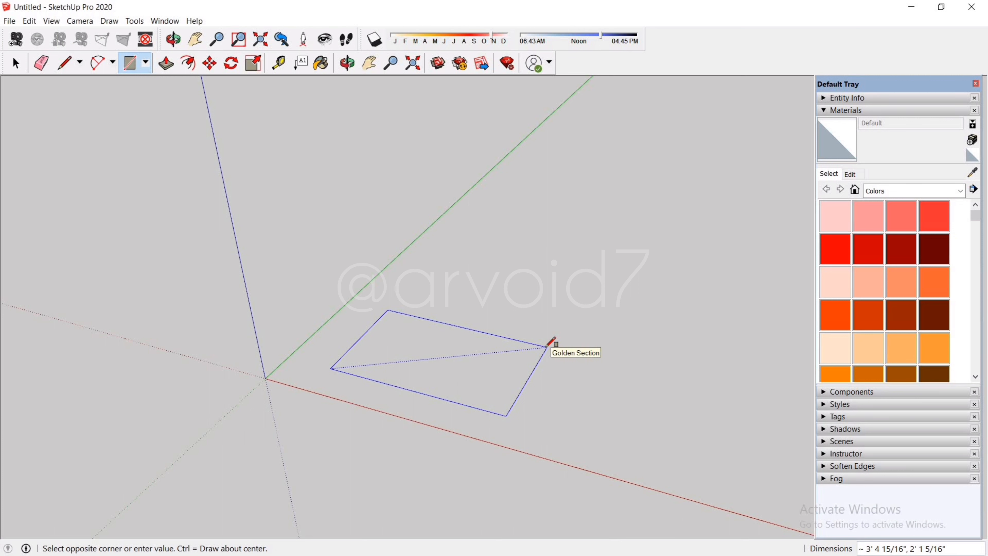
{"action": "left_click", "coordinate": [546, 346]}
Draw a square about 2' 10" per side on the ground beside the golden-section rectangle, using the Square inference.
{"action": "scroll", "coordinate": [509, 278], "scroll_direction": "down", "scroll_amount": 2}
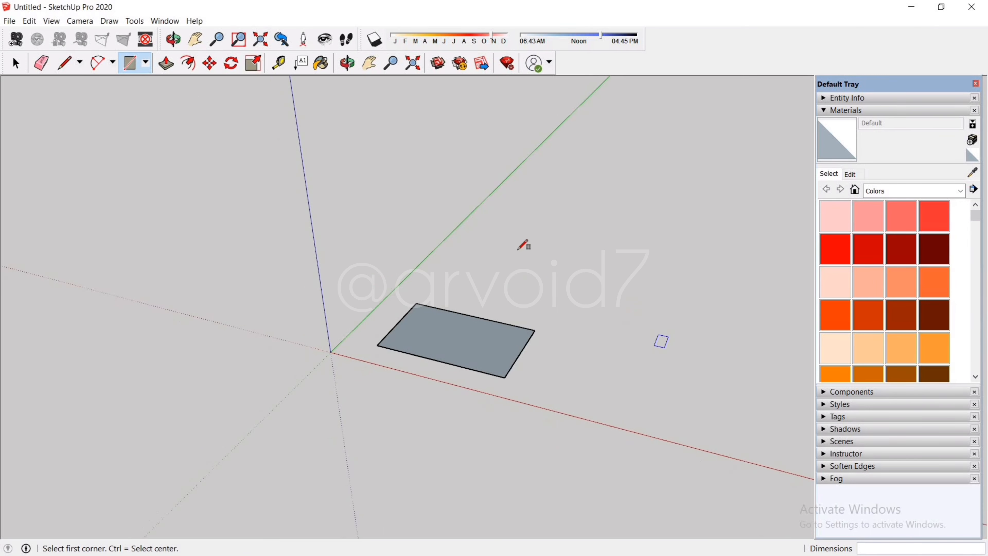
{"action": "scroll", "coordinate": [506, 241], "scroll_direction": "up", "scroll_amount": 3}
{"action": "scroll", "coordinate": [444, 295], "scroll_direction": "down", "scroll_amount": 1}
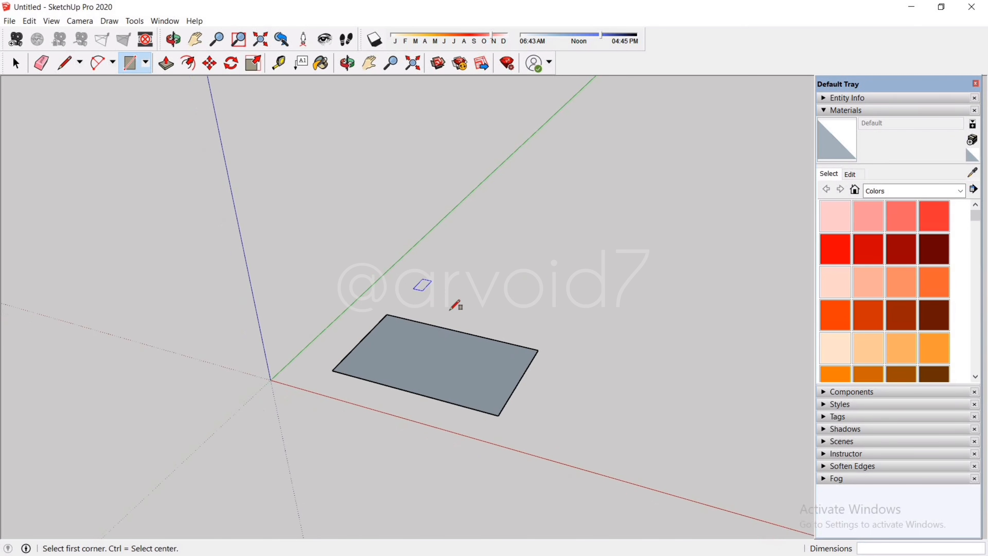
{"action": "scroll", "coordinate": [496, 375], "scroll_direction": "down", "scroll_amount": 1}
{"action": "scroll", "coordinate": [514, 386], "scroll_direction": "up", "scroll_amount": 1}
{"action": "key", "text": "Escape"}
{"action": "left_click", "coordinate": [521, 397]}
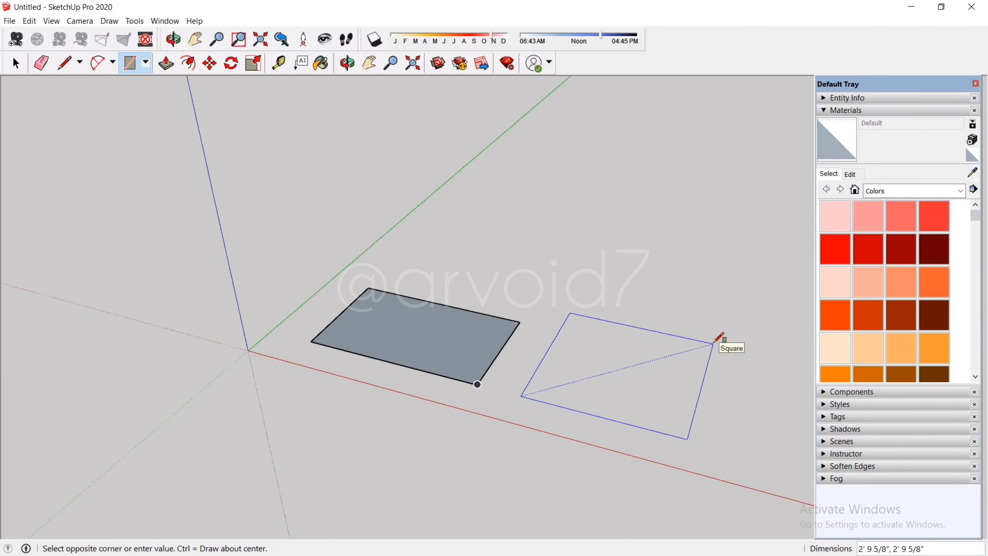
{"action": "left_click", "coordinate": [714, 343]}
Draw a 5' by 5' square on the ground beside the second shape, farther along the red axis.
{"action": "scroll", "coordinate": [352, 286], "scroll_direction": "down", "scroll_amount": 2}
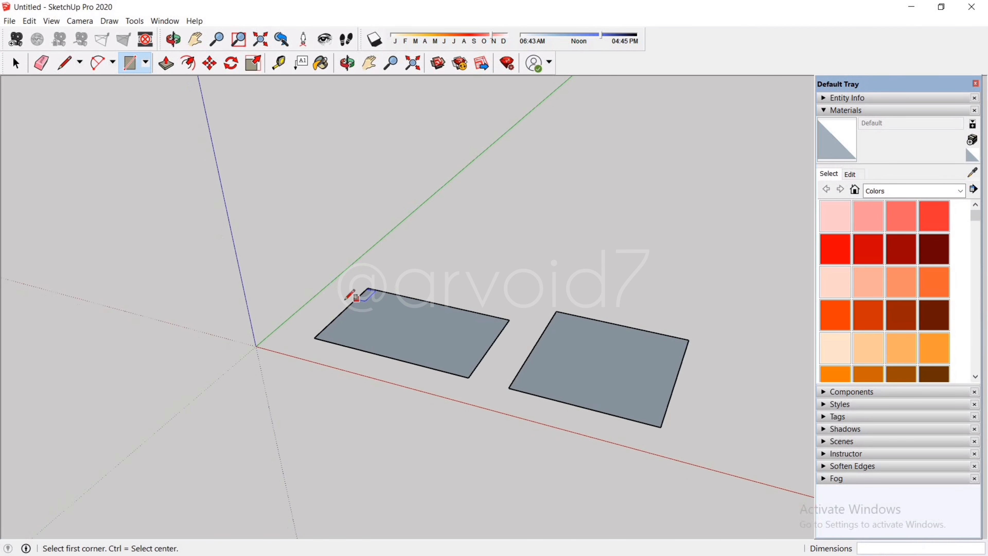
{"action": "scroll", "coordinate": [342, 275], "scroll_direction": "down", "scroll_amount": 1}
{"action": "scroll", "coordinate": [657, 357], "scroll_direction": "up", "scroll_amount": 2}
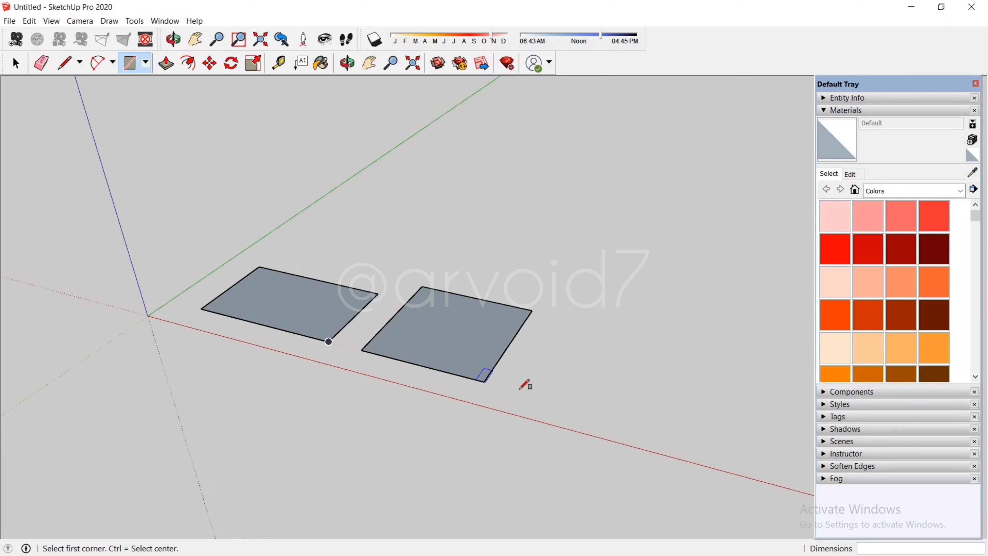
{"action": "left_click", "coordinate": [546, 398]}
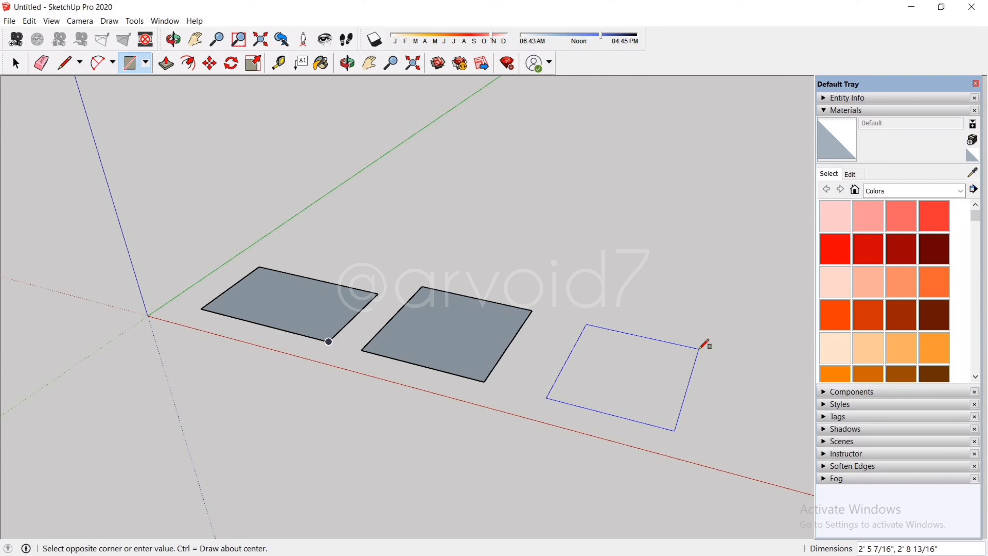
{"action": "type", "text": "5"}
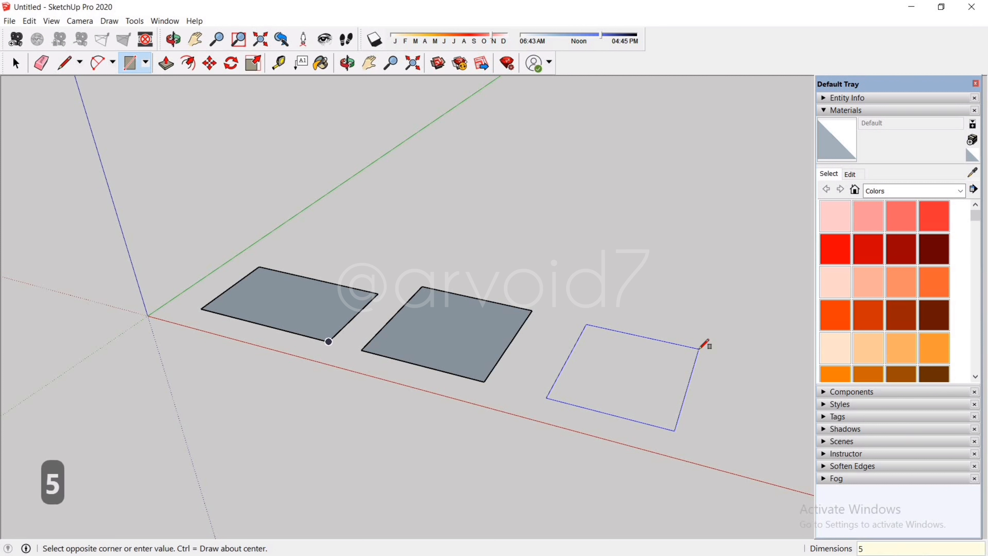
{"action": "type", "text": "'"}
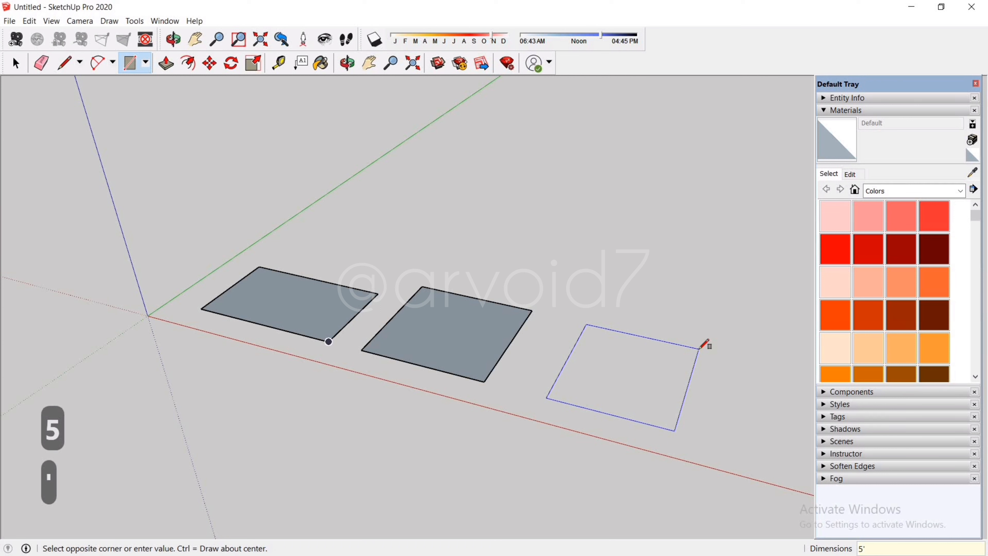
{"action": "type", "text": ",5"}
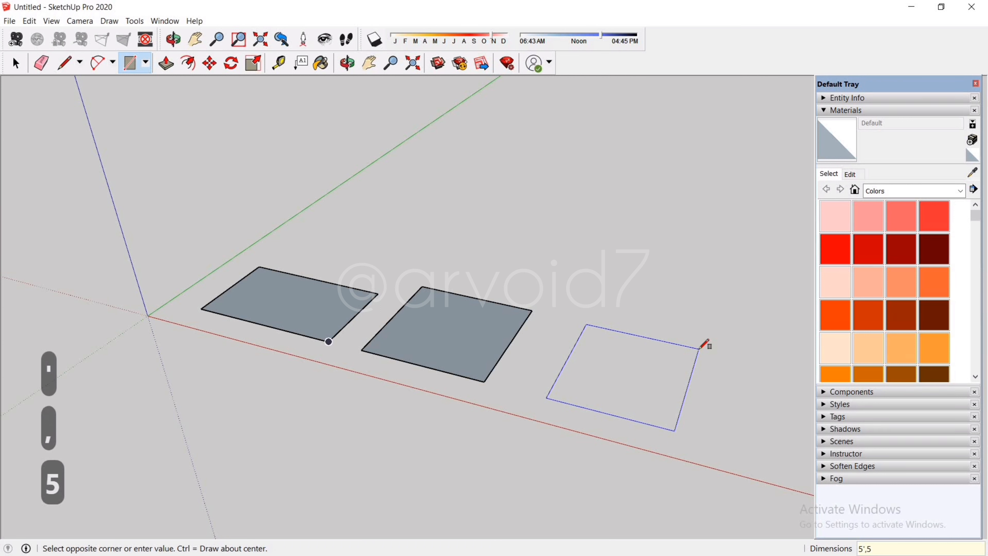
{"action": "type", "text": "'"}
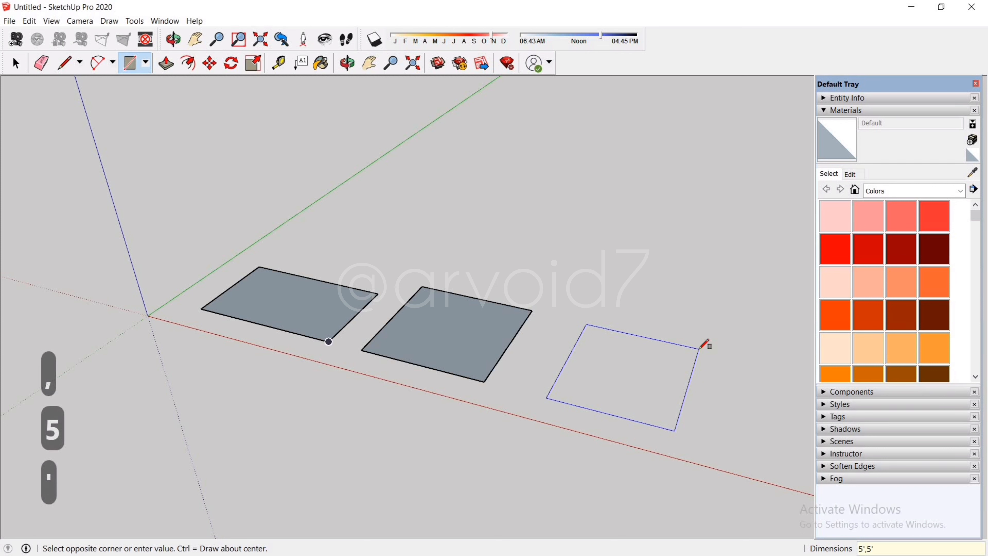
{"action": "key", "text": "Return"}
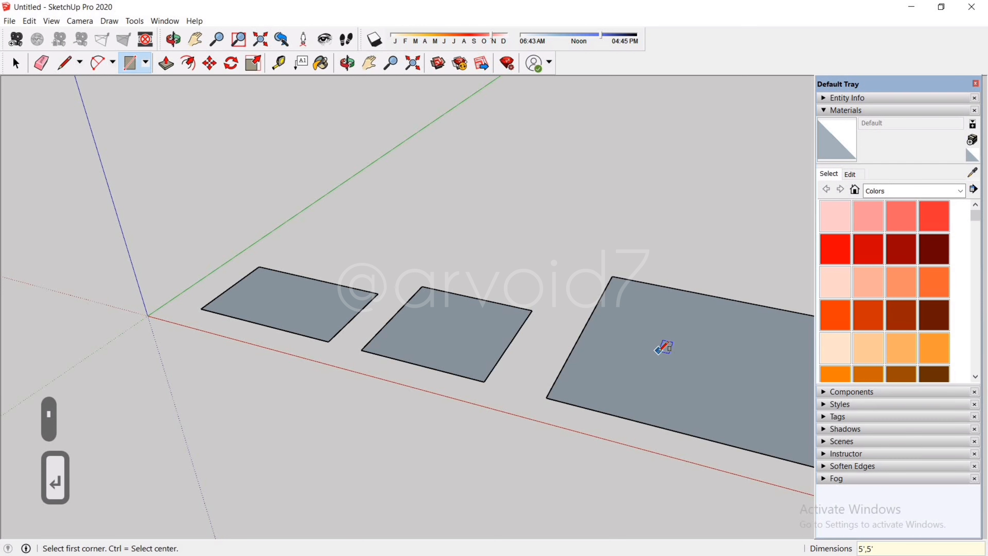
Measure two adjacent edges of the largest square with the Tape Measure tool, without creating guides.
{"action": "middle_click_drag", "start_coordinate": [663, 348], "coordinate": [604, 350], "text": "shift"}
{"action": "key", "text": "t"}
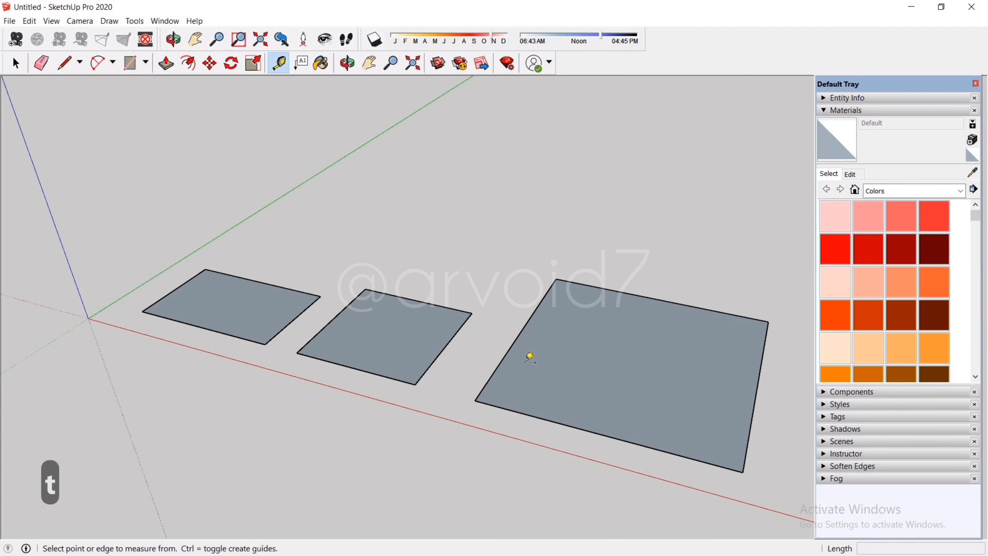
{"action": "left_click", "coordinate": [475, 399]}
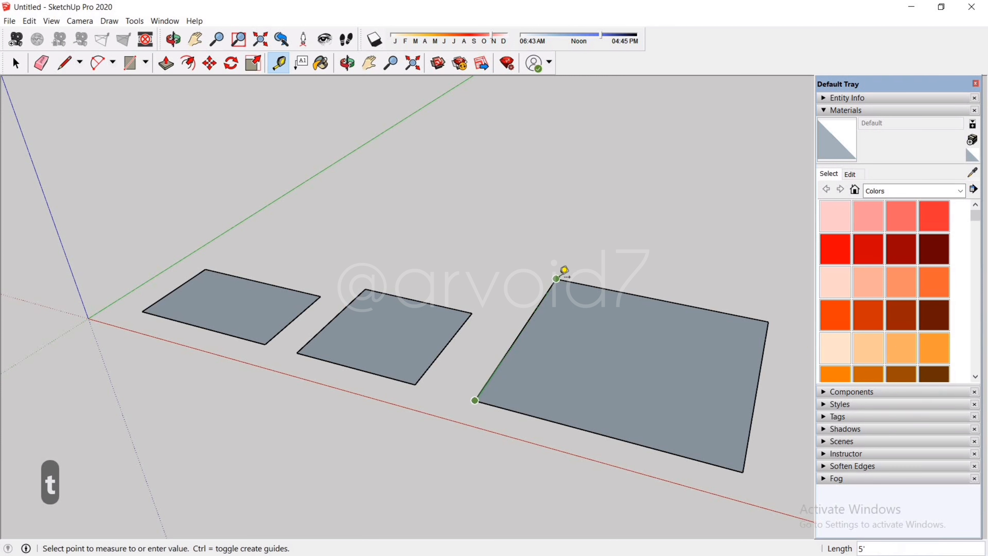
{"action": "key", "text": "Escape"}
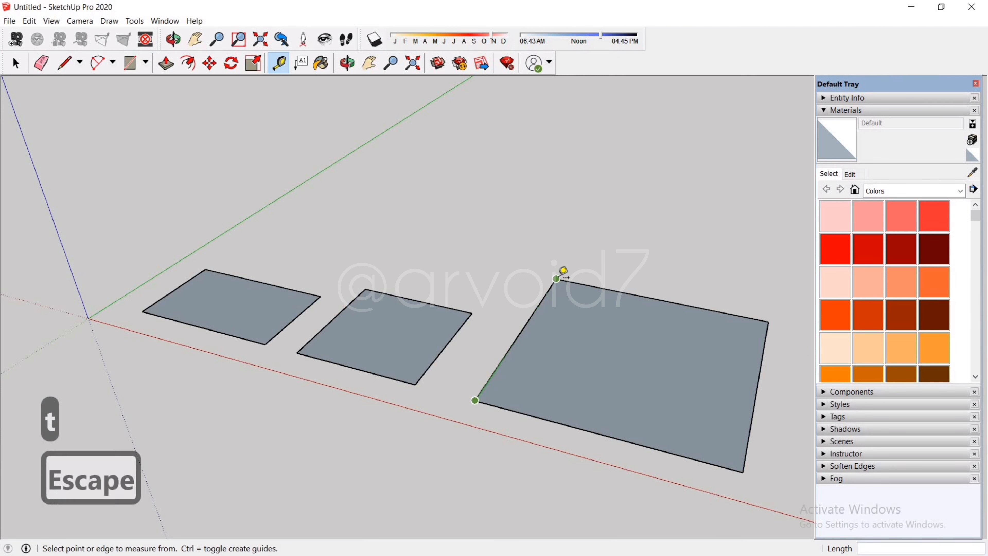
{"action": "left_click", "coordinate": [556, 278]}
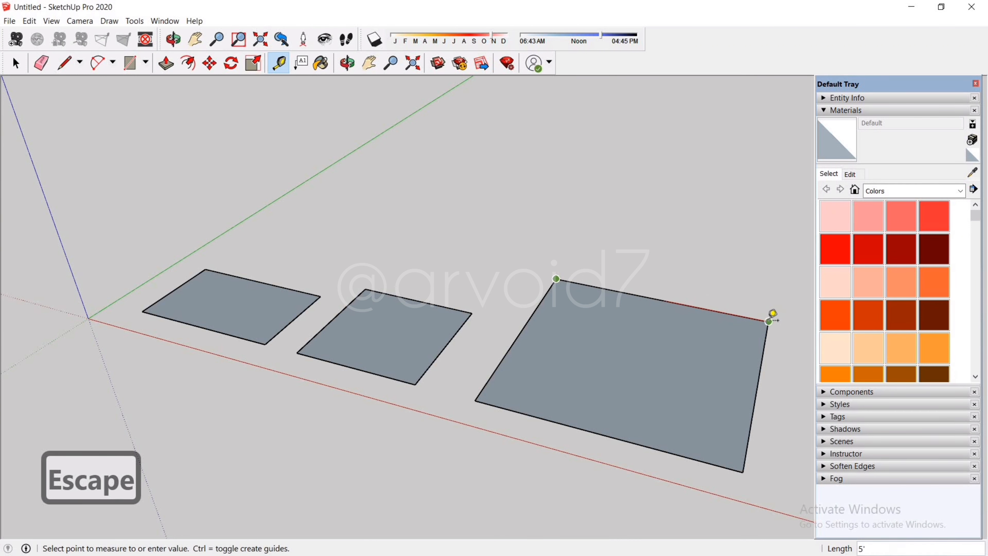
{"action": "key", "text": "Escape"}
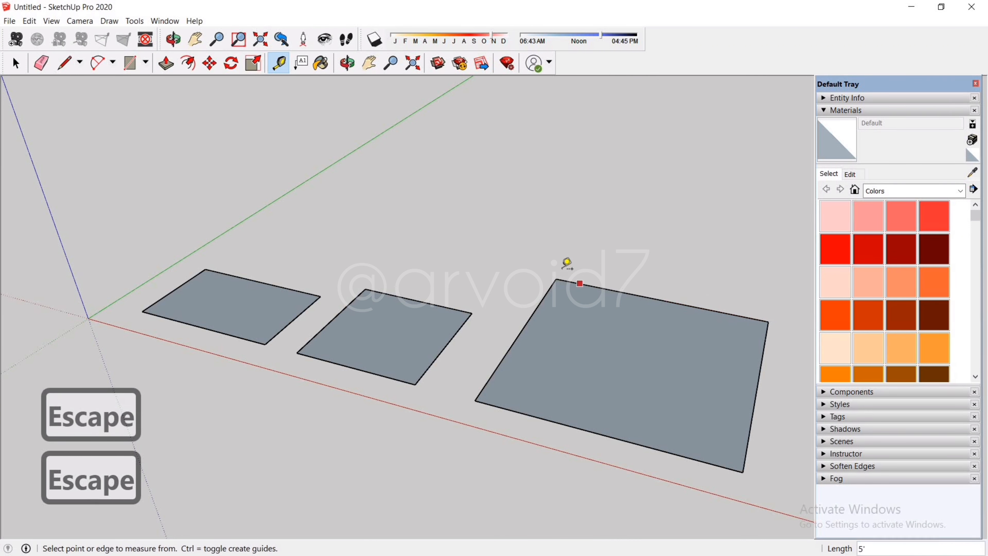
{"action": "scroll", "coordinate": [523, 254], "scroll_direction": "down", "scroll_amount": 1}
{"action": "scroll", "coordinate": [522, 254], "scroll_direction": "down", "scroll_amount": 2}
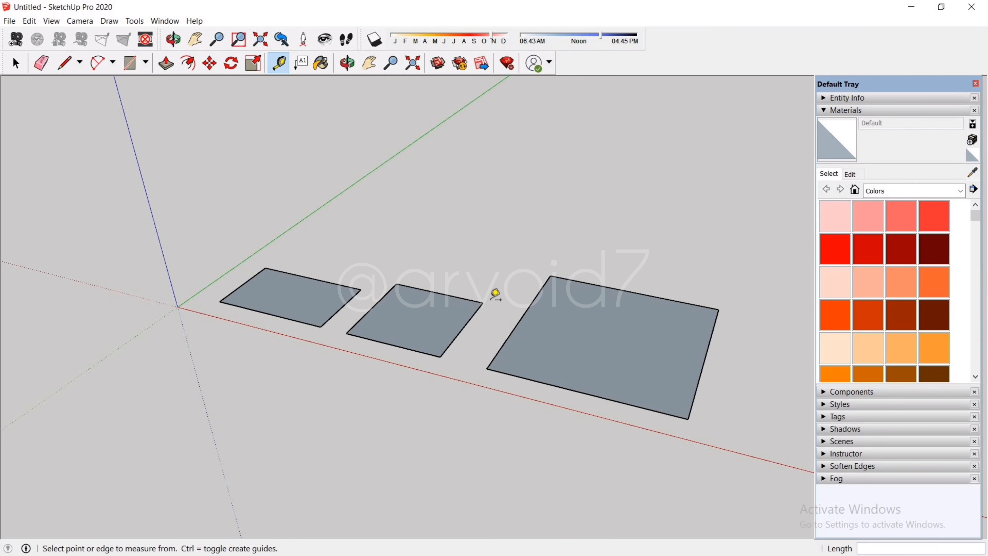
Draw a rectangle outward from its center on the ground beside the largest square, farther along the red axis.
{"action": "key", "text": "r"}
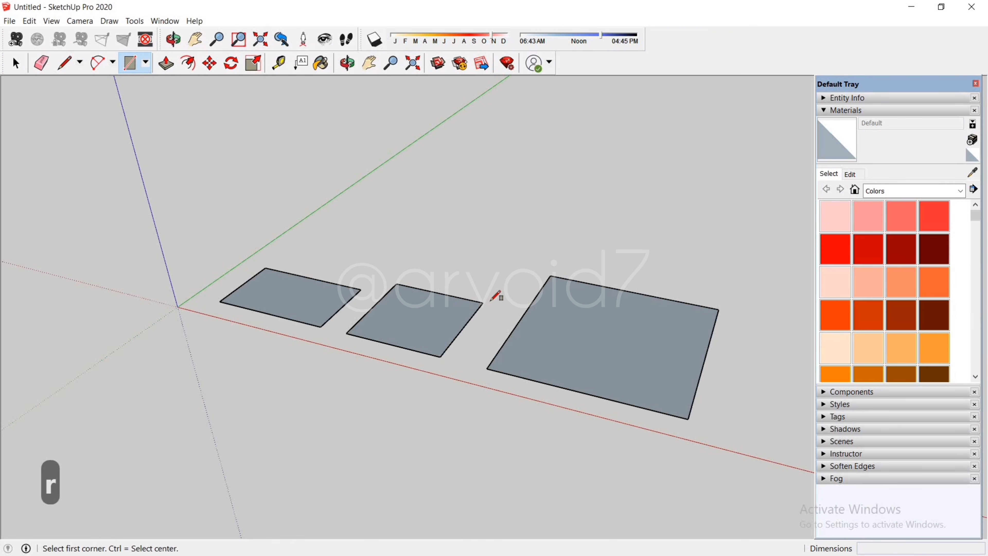
{"action": "scroll", "coordinate": [491, 299], "scroll_direction": "down", "scroll_amount": 5}
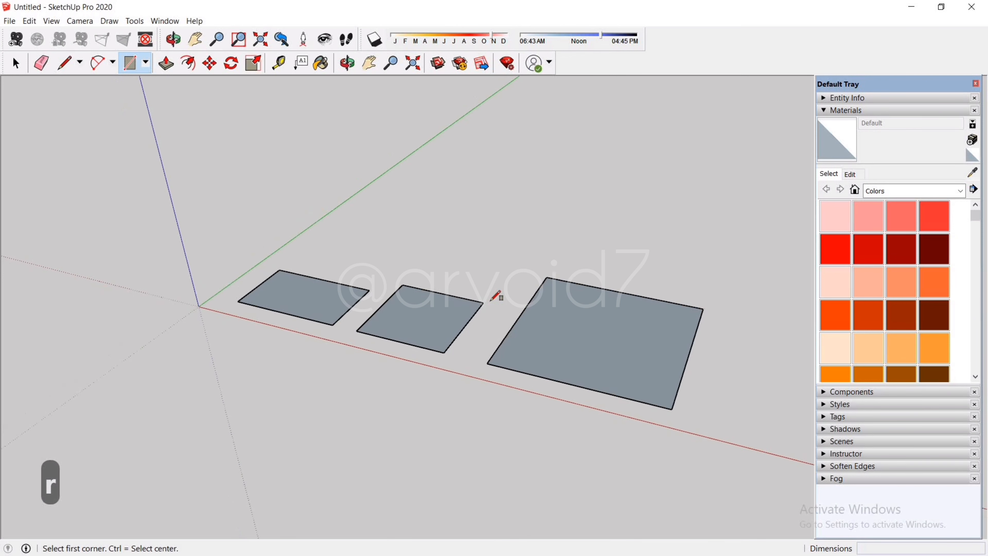
{"action": "scroll", "coordinate": [682, 337], "scroll_direction": "up", "scroll_amount": 3}
{"action": "scroll", "coordinate": [661, 335], "scroll_direction": "up", "scroll_amount": 2}
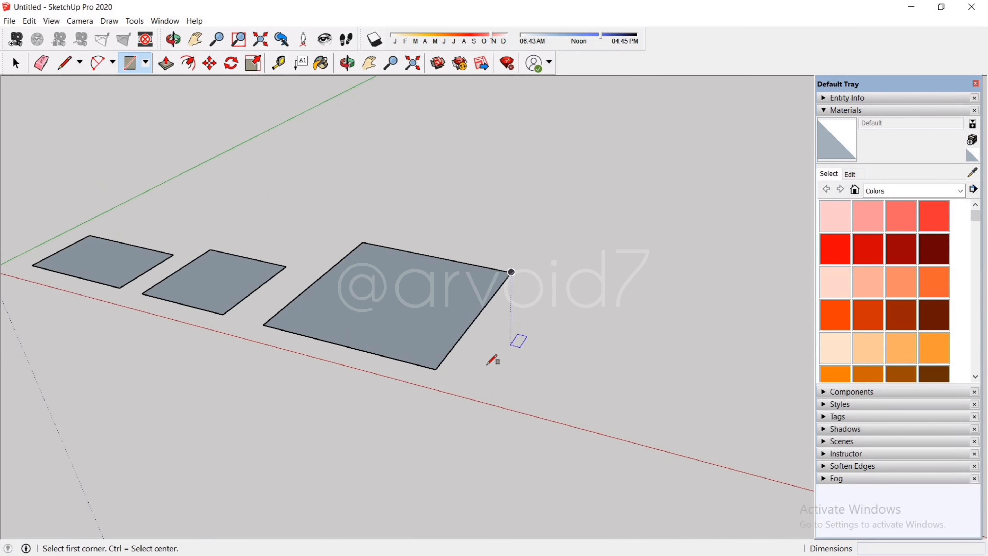
{"action": "middle_click_drag", "start_coordinate": [496, 378], "coordinate": [500, 452]}
{"action": "key", "text": "r"}
{"action": "left_click", "coordinate": [510, 269]}
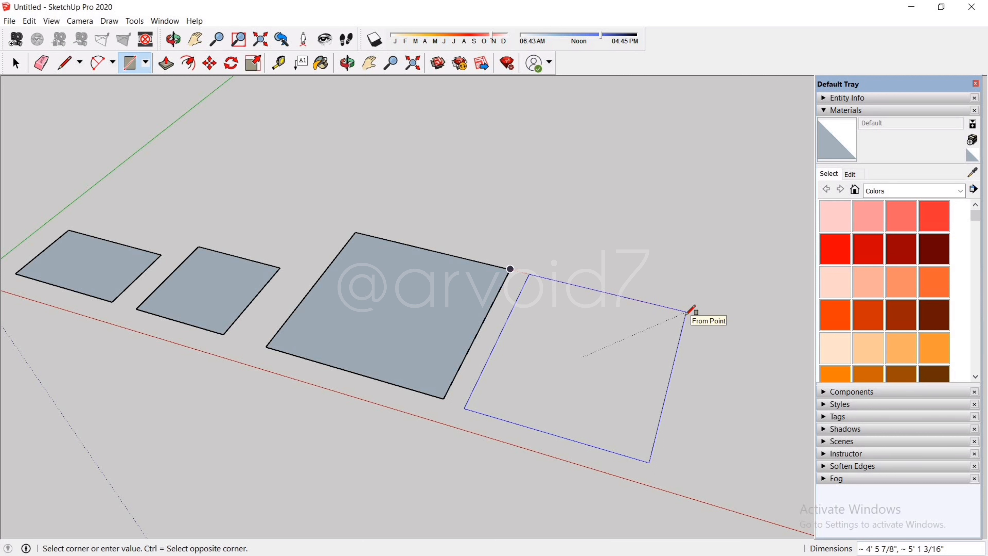
{"action": "left_click", "coordinate": [687, 311]}
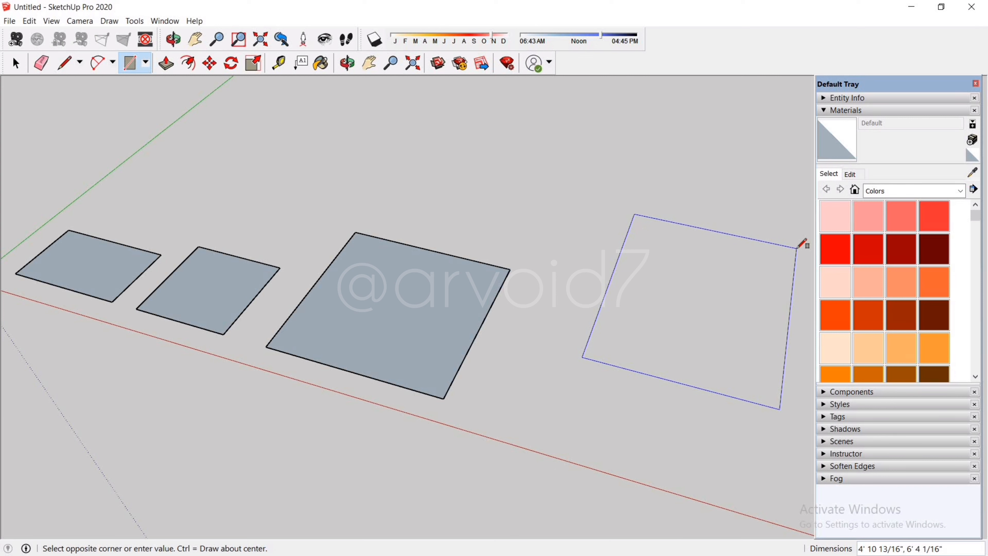
{"action": "key", "text": "ctrl"}
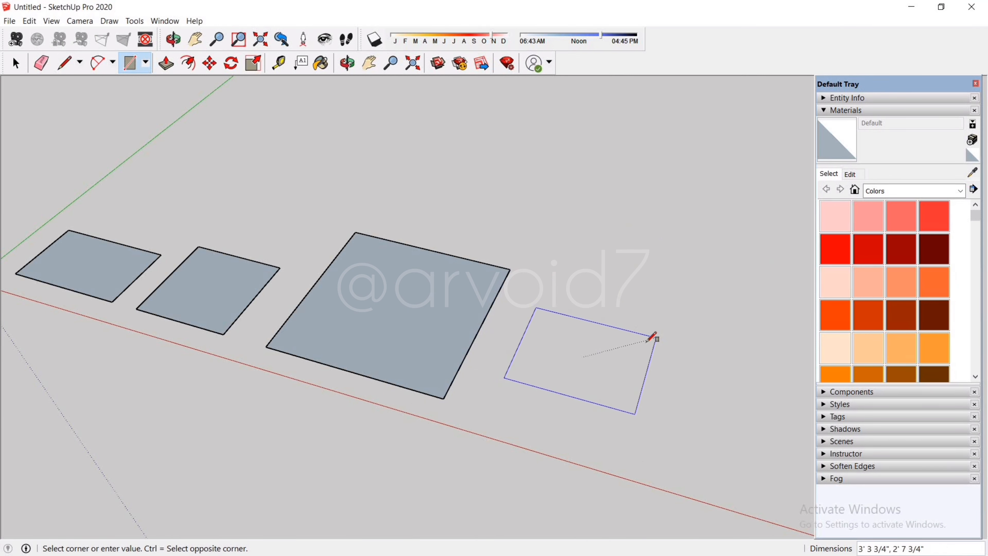
{"action": "left_click", "coordinate": [649, 339]}
{"action": "key", "text": "space"}
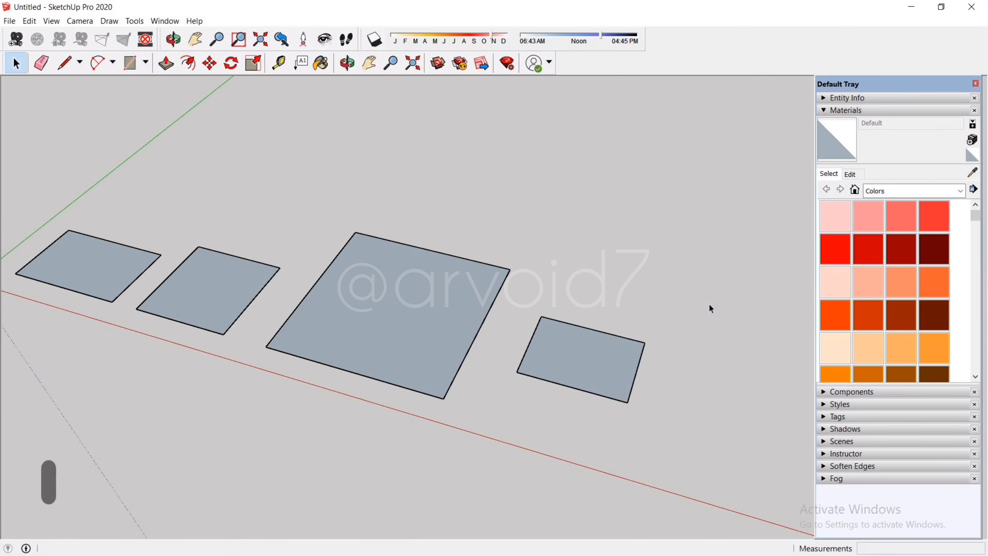
Delete all four rectangles from the ground.
{"action": "scroll", "coordinate": [711, 308], "scroll_direction": "down", "scroll_amount": 2}
{"action": "left_click_drag", "start_coordinate": [708, 470], "coordinate": [186, 206]}
{"action": "key", "text": "Delete"}
Draw a rotated rectangle near the origin with an 8' first edge parallel to the green axis, 5' width and a 30-degree tilt.
{"action": "scroll", "coordinate": [187, 209], "scroll_direction": "up", "scroll_amount": 3}
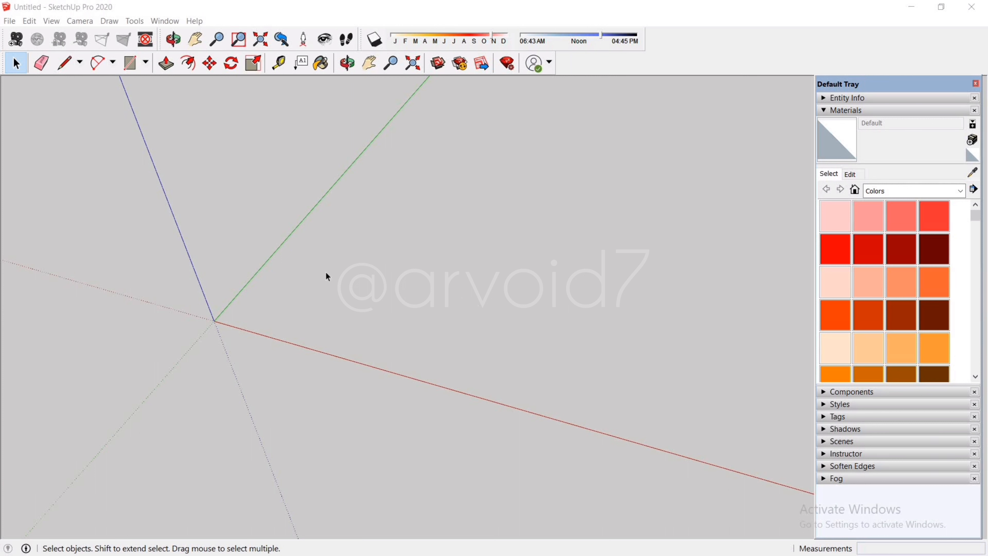
{"action": "left_click", "coordinate": [145, 62]}
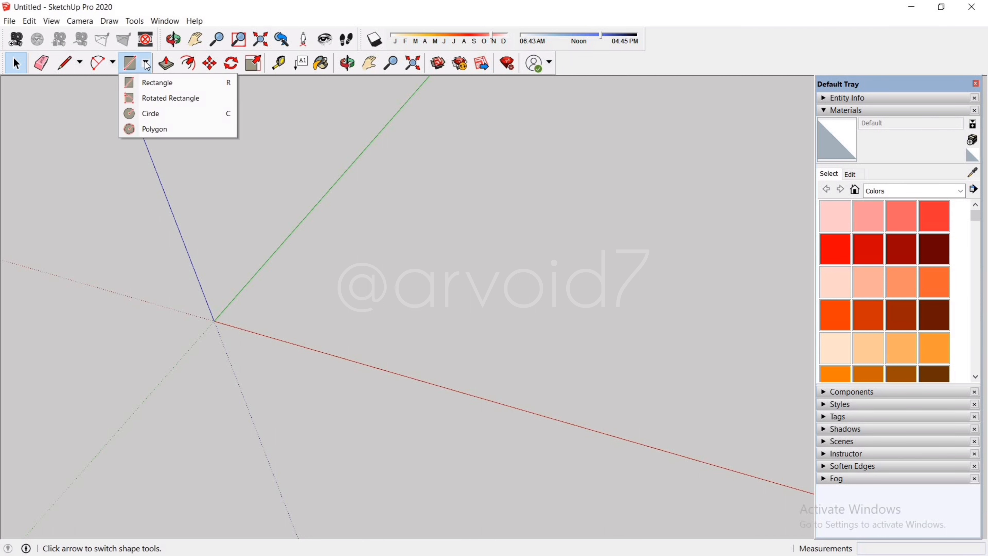
{"action": "left_click", "coordinate": [162, 100]}
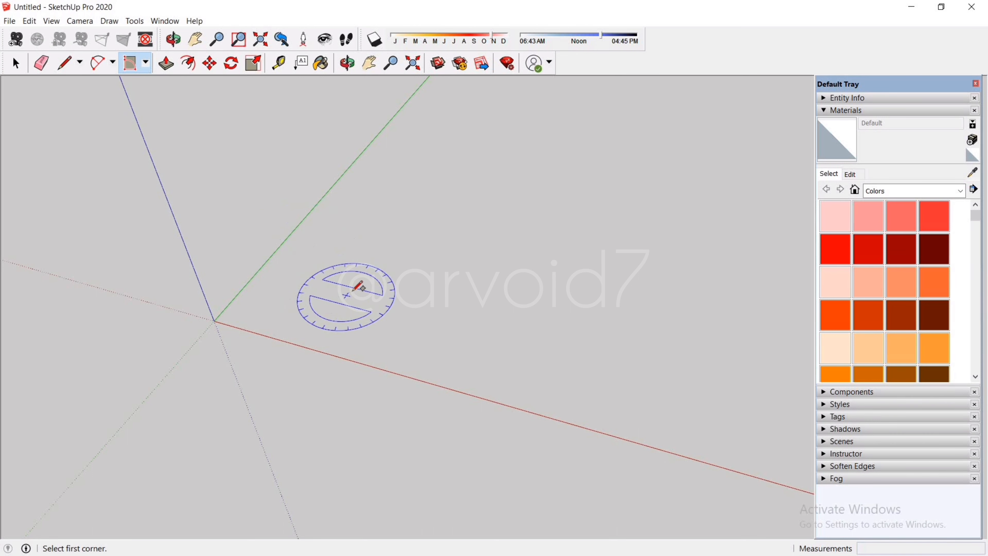
{"action": "left_click", "coordinate": [319, 290]}
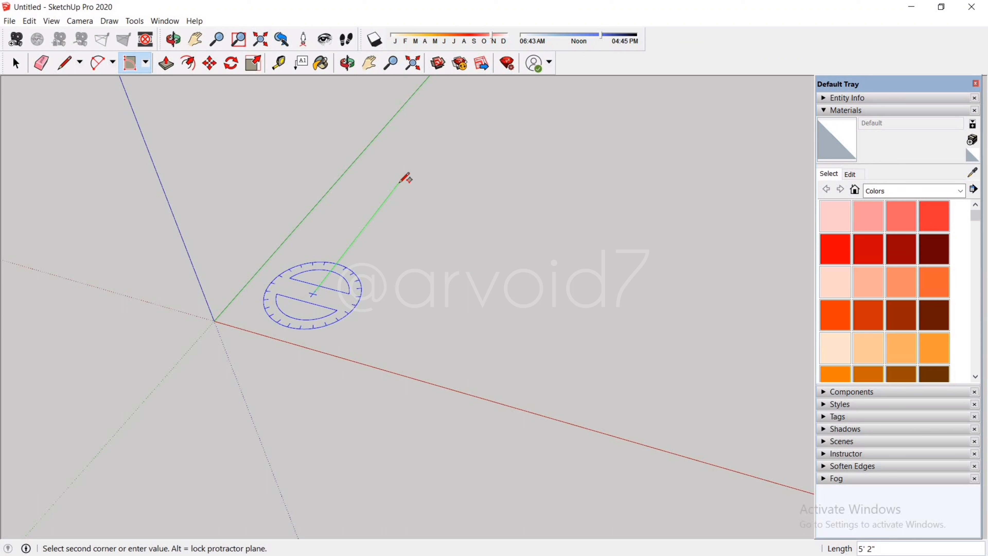
{"action": "type", "text": "8"}
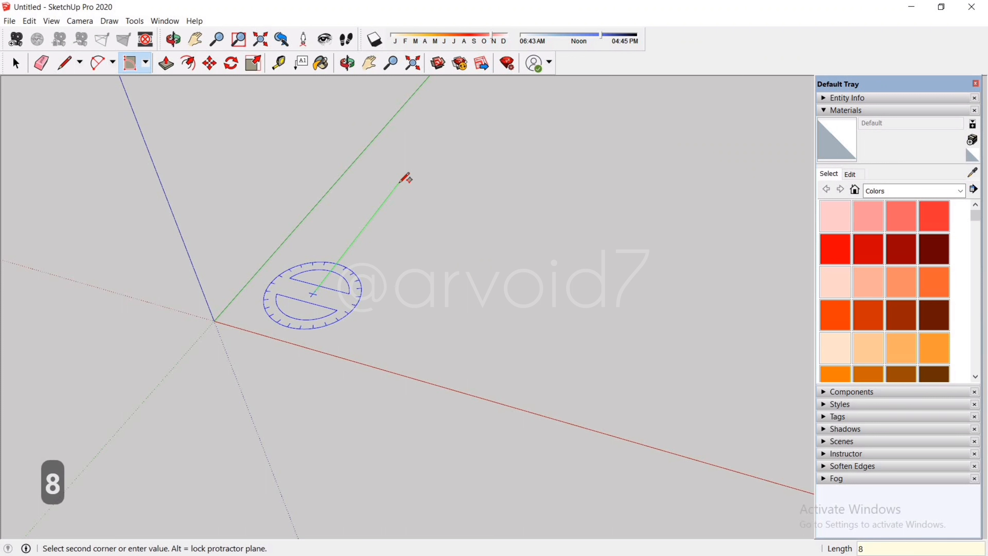
{"action": "type", "text": "'"}
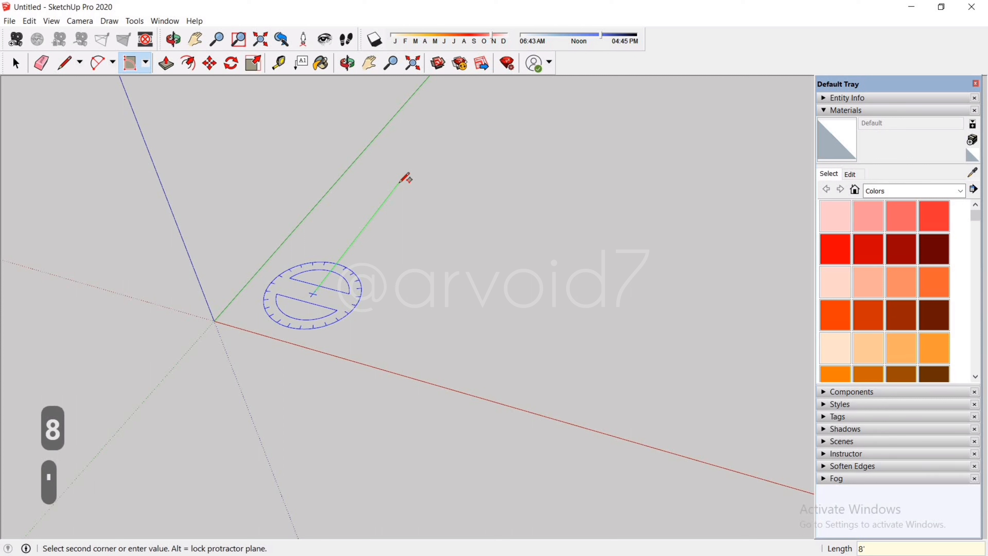
{"action": "key", "text": "Return"}
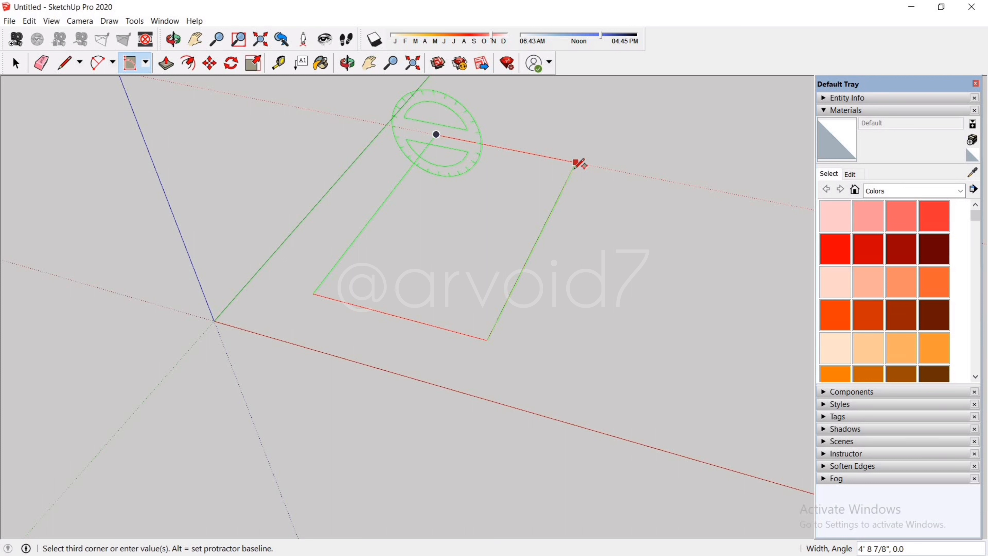
{"action": "type", "text": "5'"}
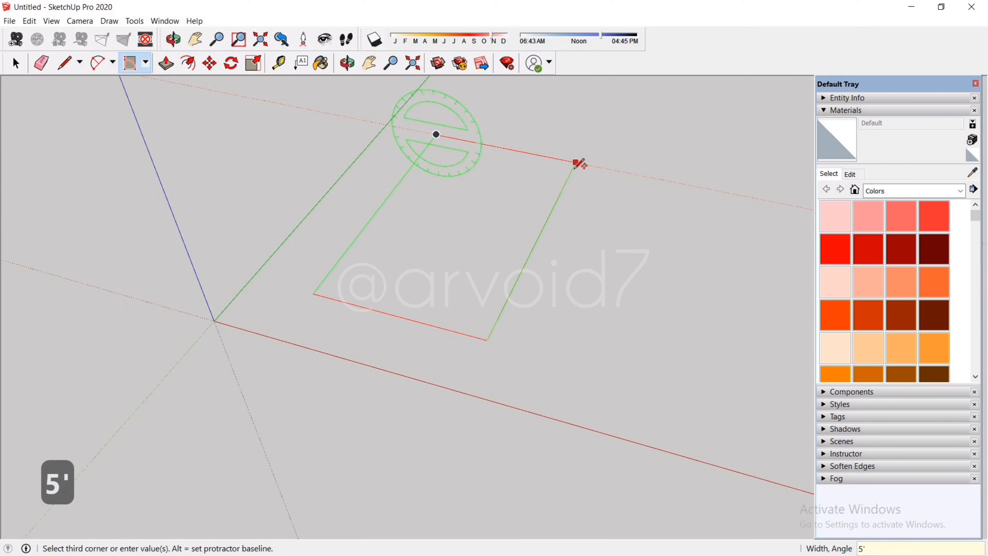
{"action": "type", "text": ",30"}
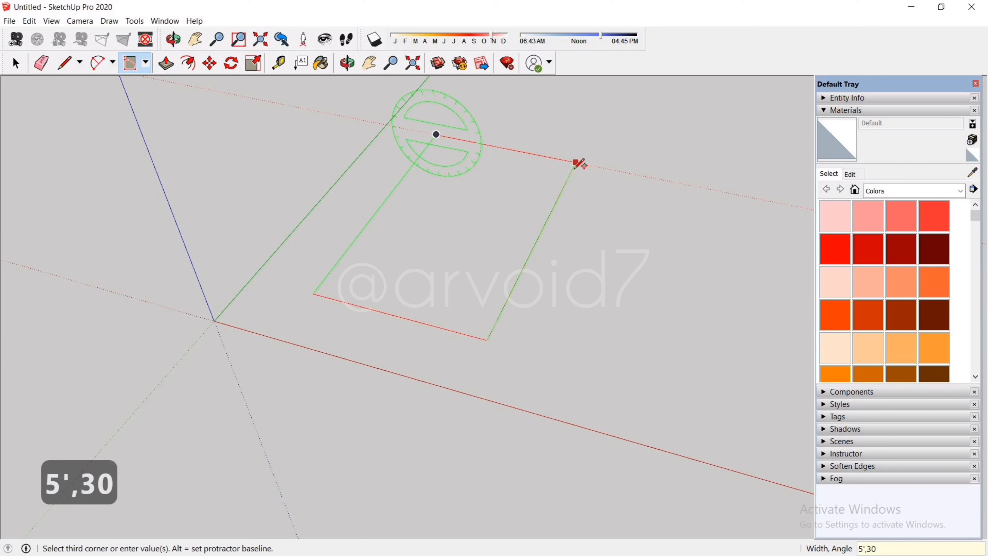
{"action": "key", "text": "Return"}
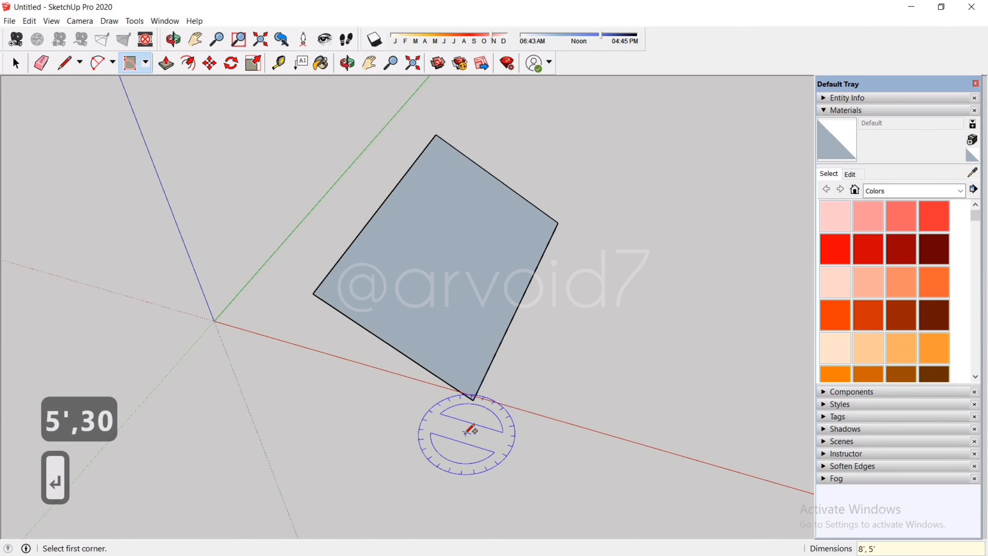
{"action": "key", "text": "space"}
{"action": "middle_click_drag", "start_coordinate": [431, 443], "coordinate": [382, 282]}
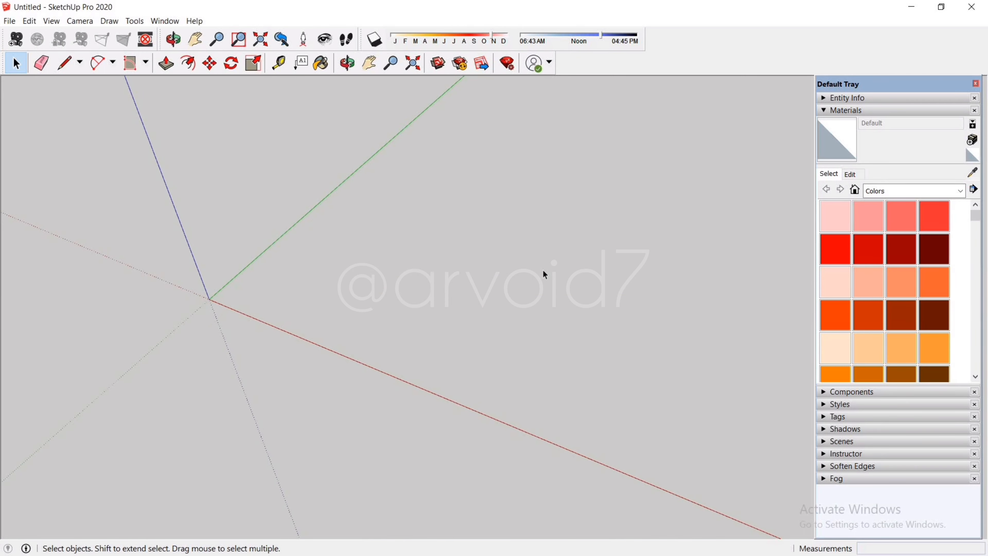
Draw a circle on the ground between the red and green axes near the origin, setting its radius parallel to the red axis.
{"action": "key", "text": "c"}
{"action": "middle_click_drag", "start_coordinate": [362, 269], "coordinate": [381, 283], "text": "shift"}
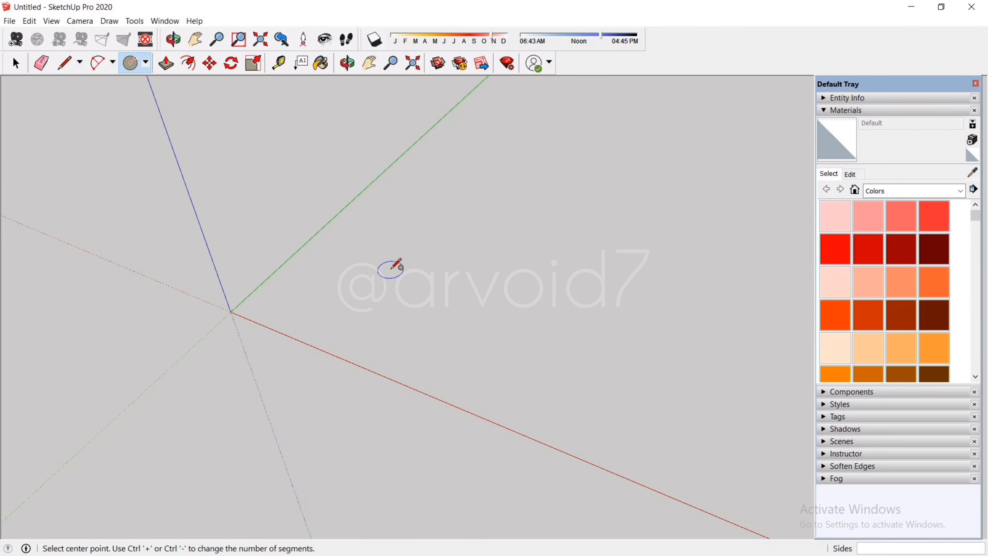
{"action": "left_click", "coordinate": [391, 269]}
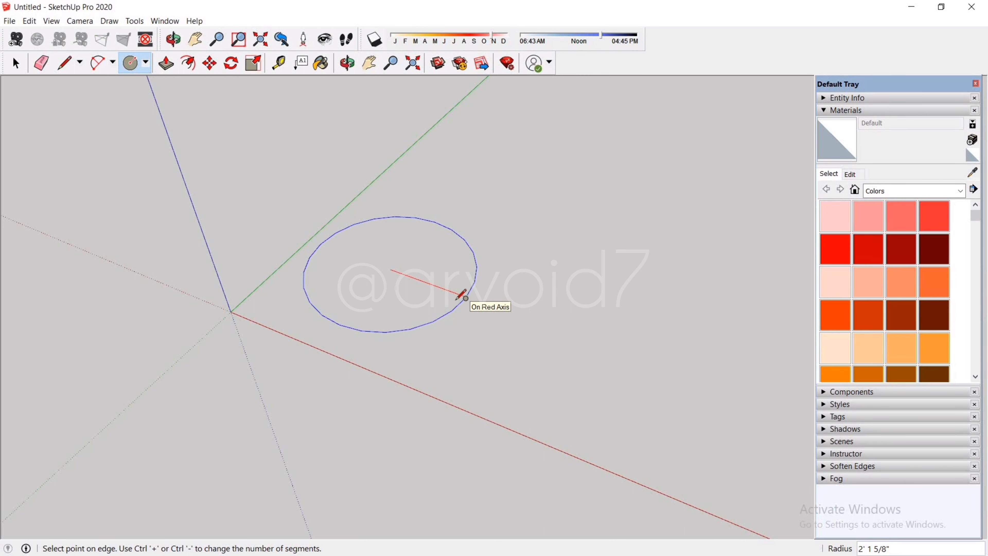
{"action": "left_click", "coordinate": [448, 290]}
Draw a second circle with a 3' radius on the ground, farther from the origin than the first.
{"action": "scroll", "coordinate": [497, 287], "scroll_direction": "down", "scroll_amount": 5}
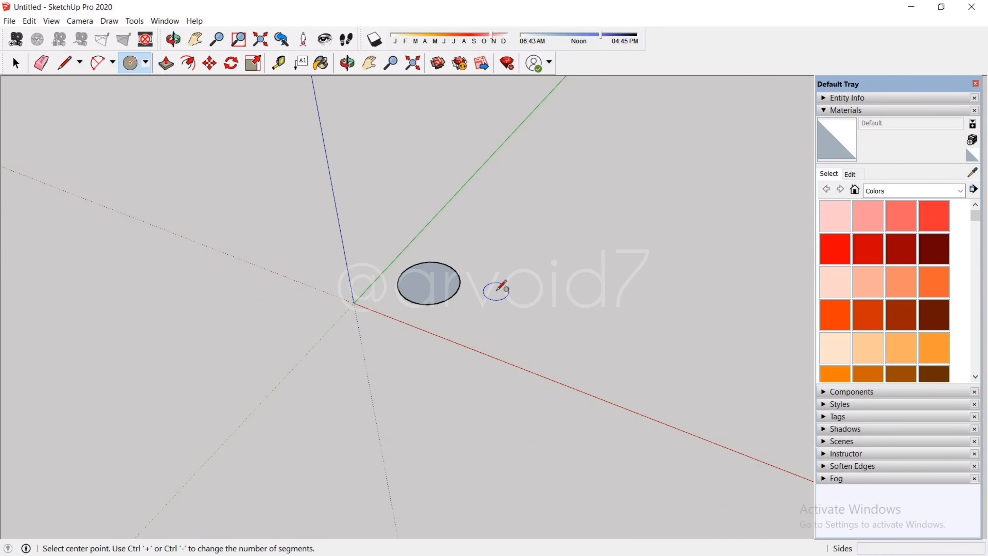
{"action": "scroll", "coordinate": [613, 309], "scroll_direction": "up", "scroll_amount": 3}
{"action": "left_click", "coordinate": [624, 272]}
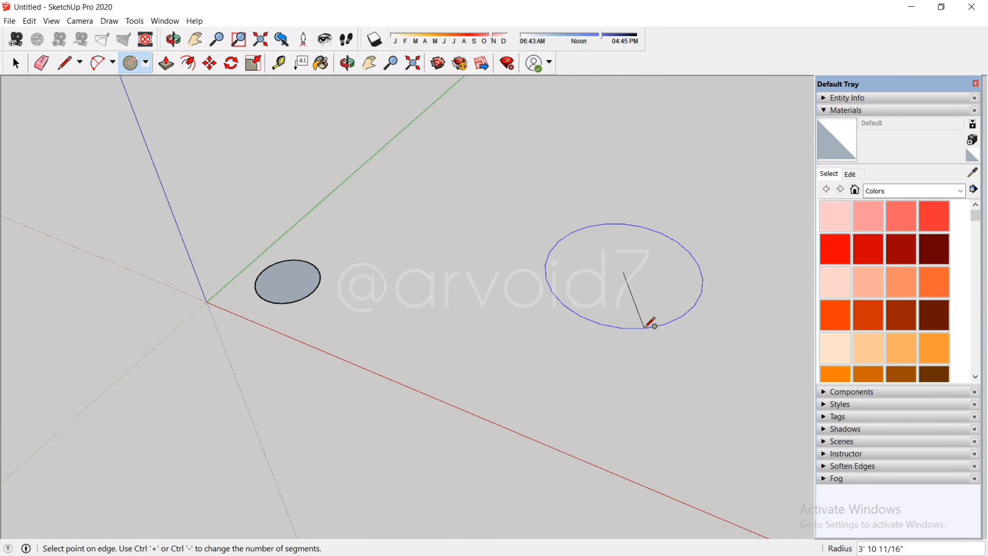
{"action": "type", "text": "3'"}
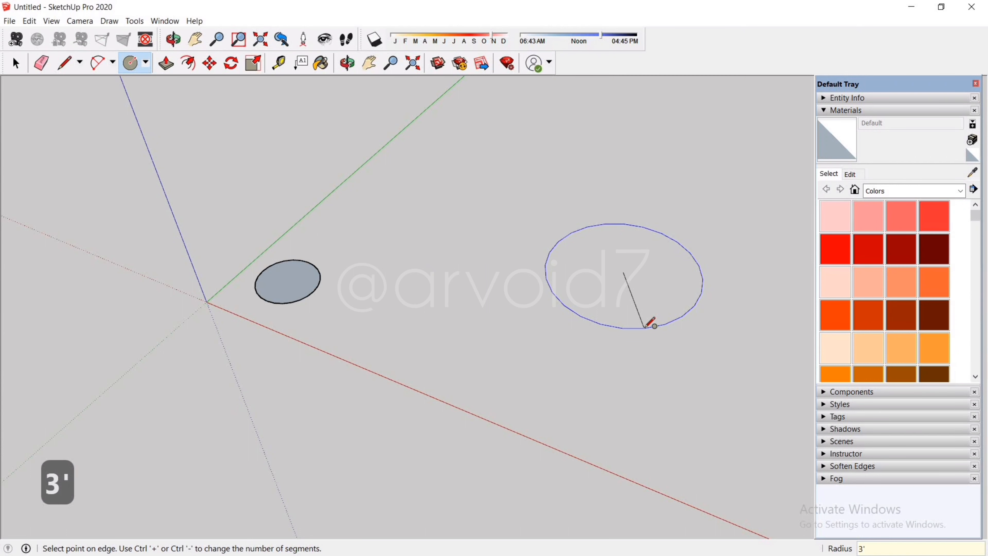
{"action": "key", "text": "Return"}
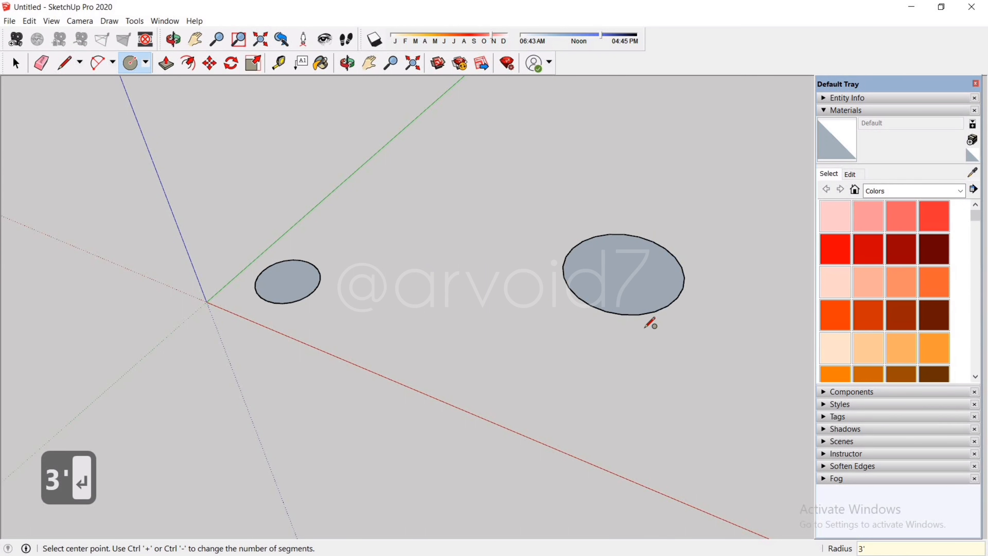
Measure the larger circle's diameter with the Tape Measure tool.
{"action": "scroll", "coordinate": [651, 362], "scroll_direction": "up", "scroll_amount": 1}
{"action": "key", "text": "t"}
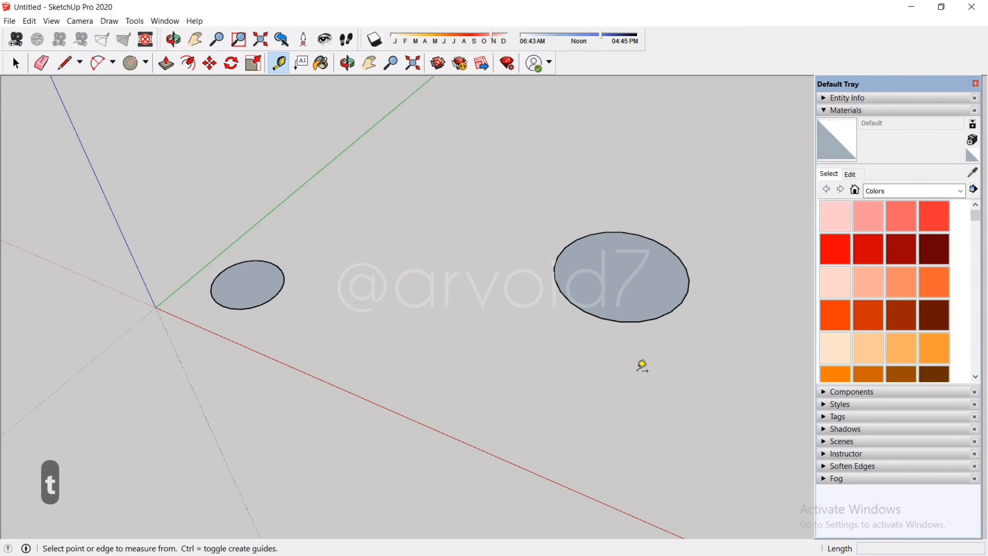
{"action": "scroll", "coordinate": [639, 308], "scroll_direction": "up", "scroll_amount": 2}
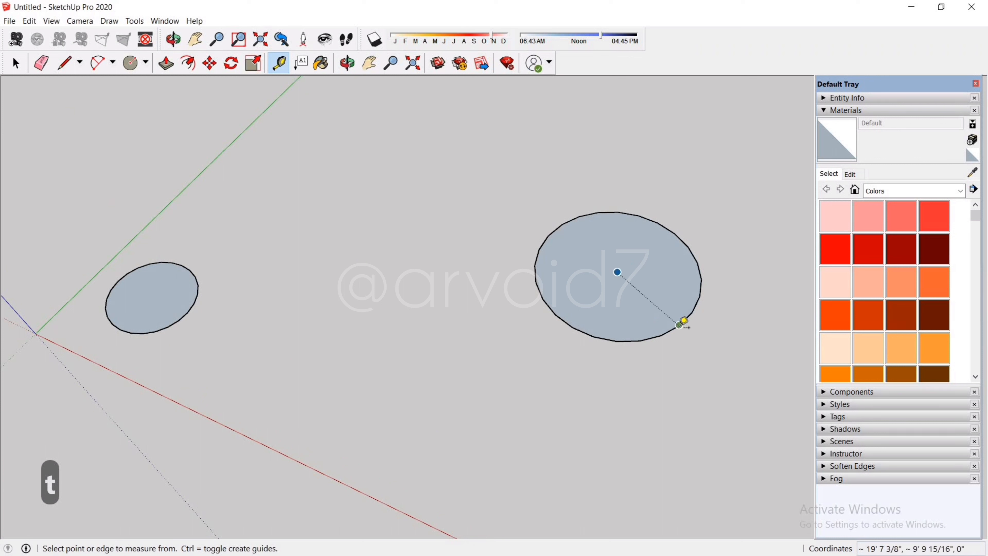
{"action": "left_click", "coordinate": [675, 233]}
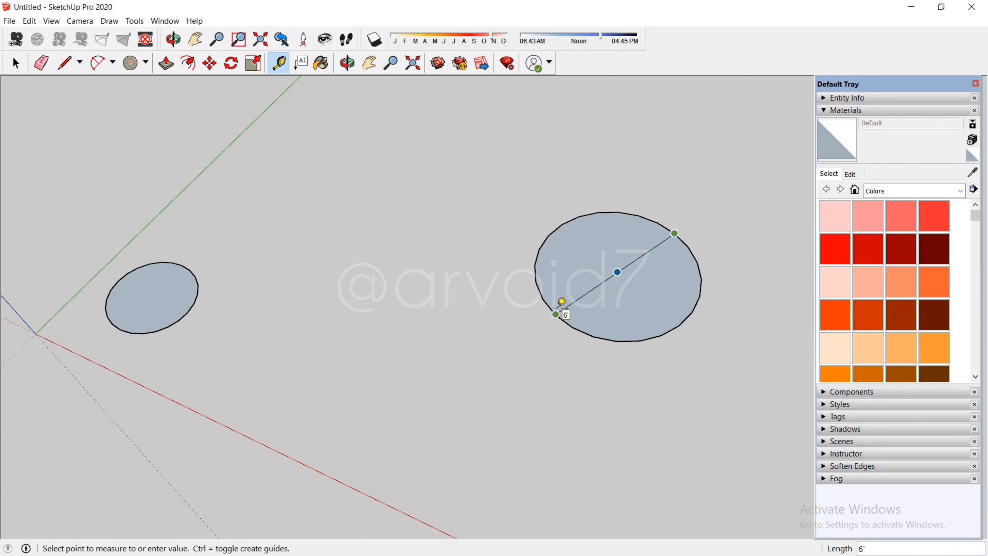
{"action": "key", "text": "space"}
Delete both circles from the ground.
{"action": "scroll", "coordinate": [443, 239], "scroll_direction": "down", "scroll_amount": 3}
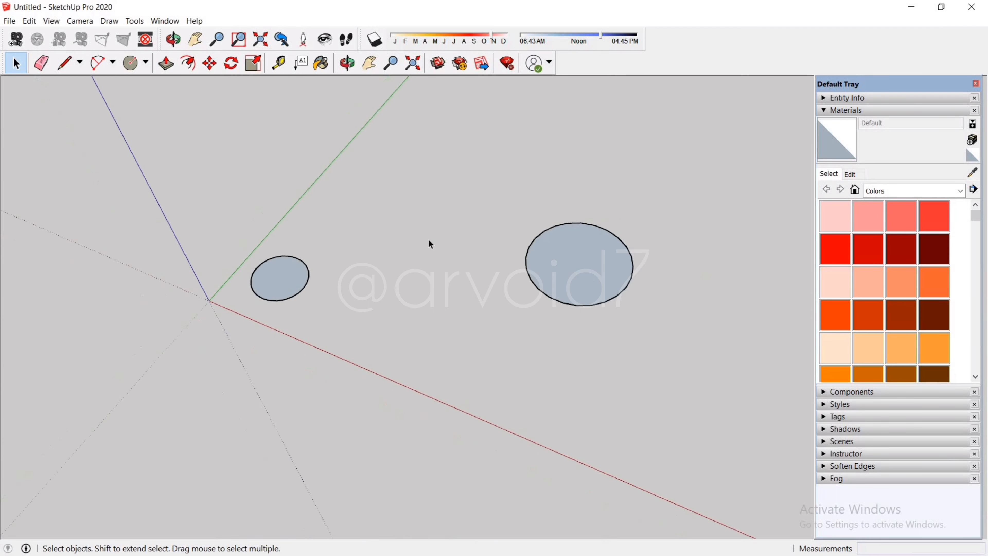
{"action": "scroll", "coordinate": [541, 302], "scroll_direction": "up", "scroll_amount": 1}
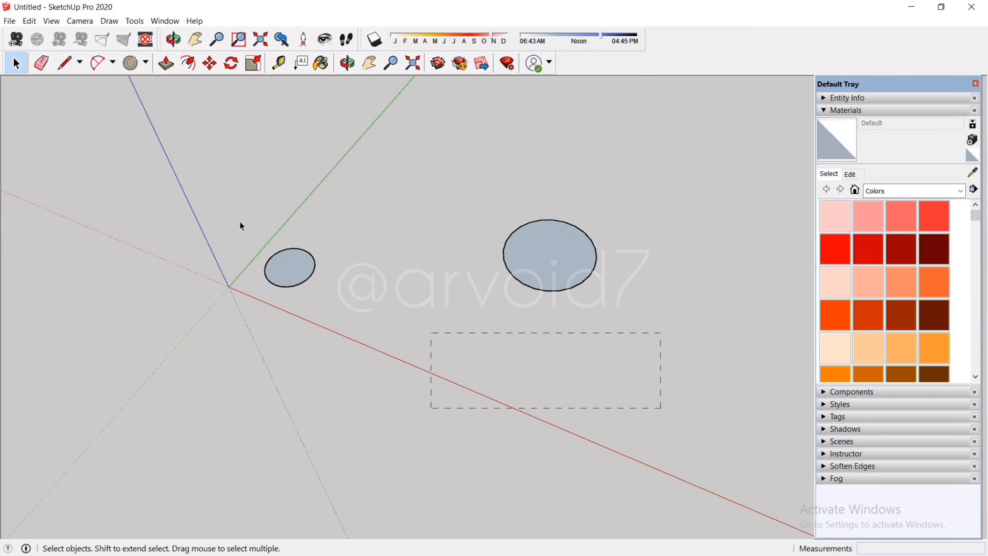
{"action": "left_click_drag", "start_coordinate": [241, 225], "coordinate": [239, 180]}
{"action": "key", "text": "Delete"}
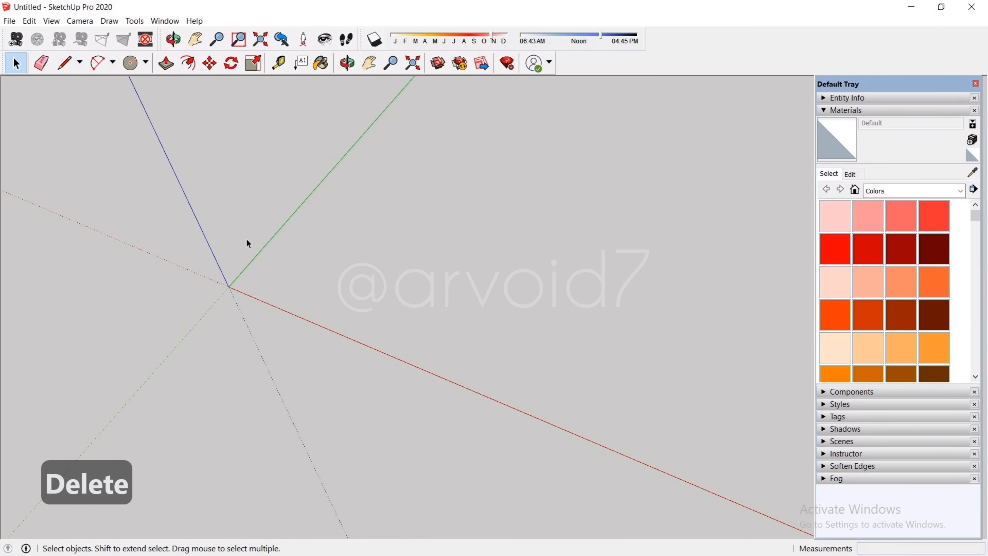
Start a circle on the ground between the red and green axes and raise its side count past 29.
{"action": "scroll", "coordinate": [281, 357], "scroll_direction": "up", "scroll_amount": 3}
{"action": "key", "text": "c"}
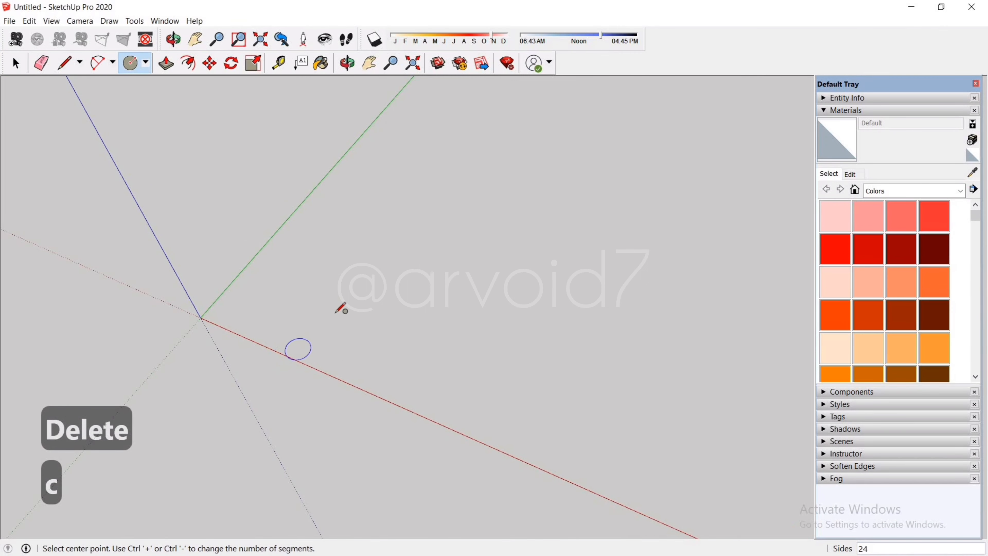
{"action": "left_click", "coordinate": [407, 274]}
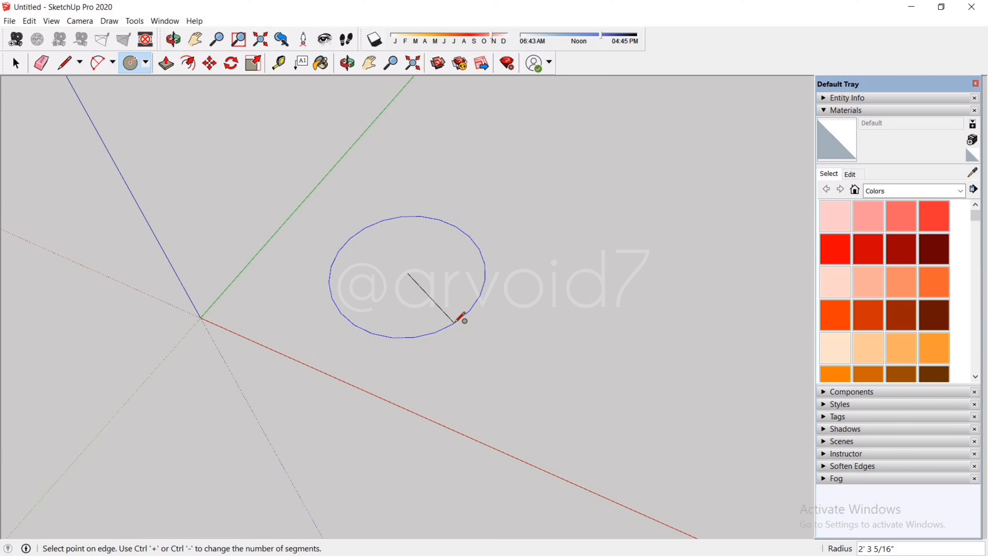
{"action": "key", "text": "ctrl+plus"}
{"action": "key", "text": "ctrl+plus"}
{"action": "key", "text": "ctrl+plus"}
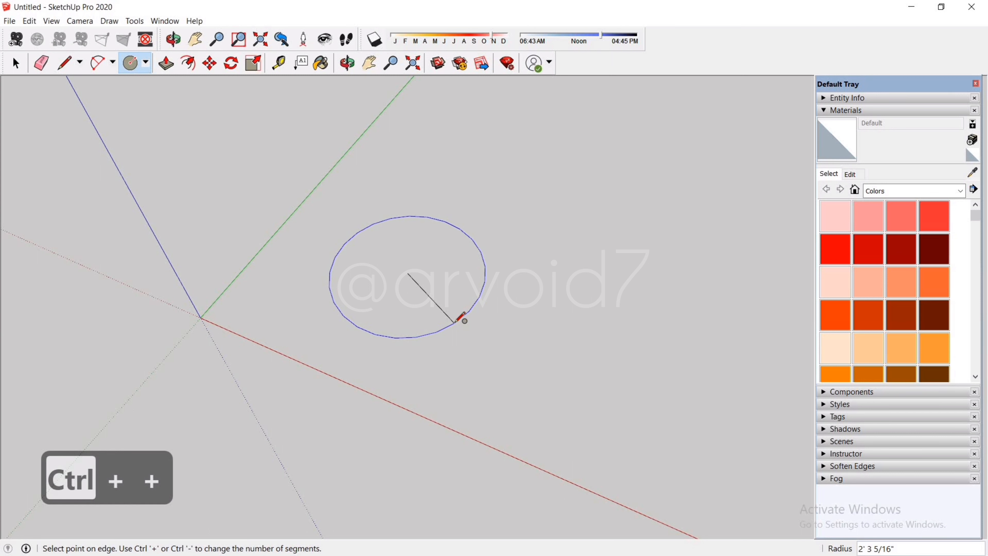
{"action": "key", "text": "ctrl+plus"}
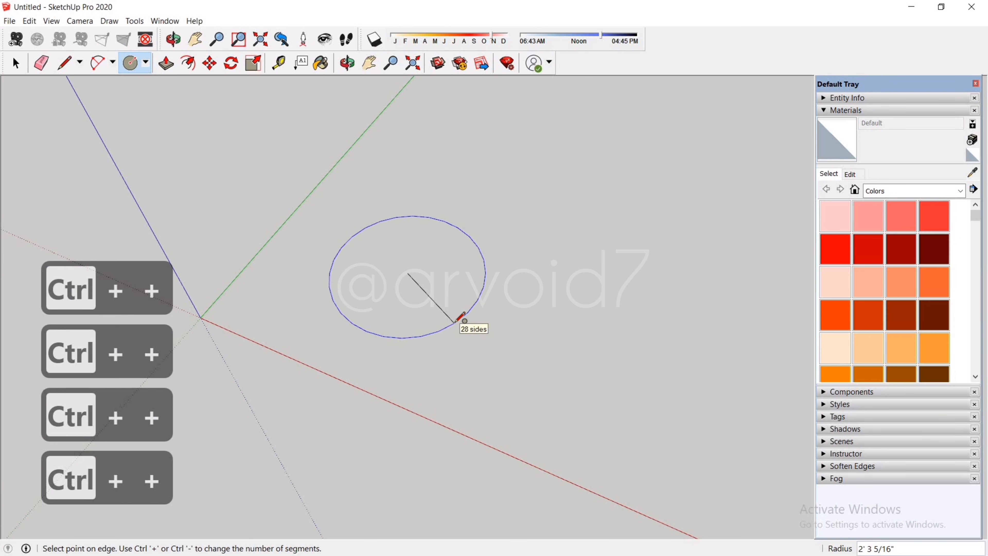
{"action": "key", "text": "ctrl+plus"}
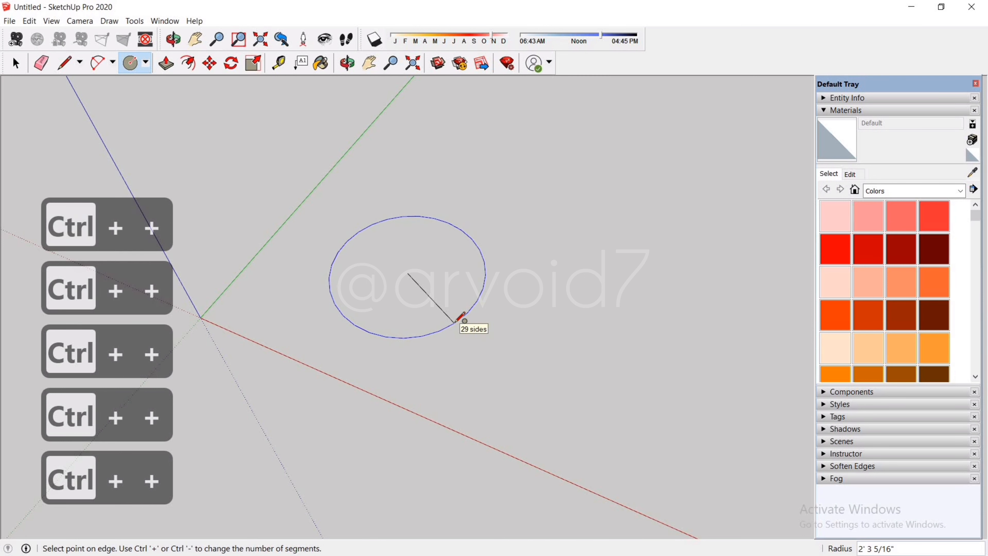
{"action": "key", "text": "ctrl+plus"}
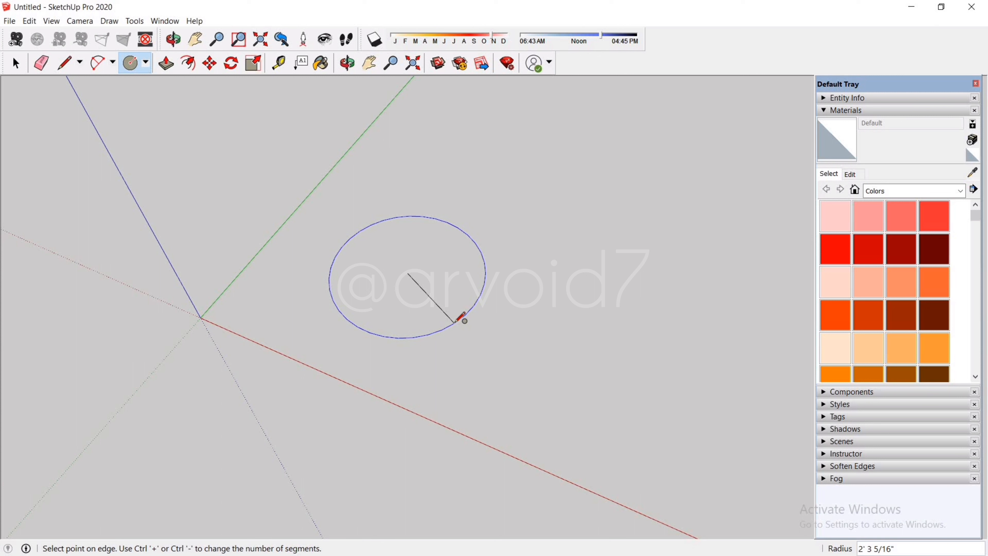
Lower the circle's side count below 30 and finish it with a radius of about 2' 3".
{"action": "key", "text": "ctrl+minus"}
{"action": "key", "text": "ctrl+minus"}
{"action": "key", "text": "ctrl+minus"}
{"action": "key", "text": "ctrl+minus"}
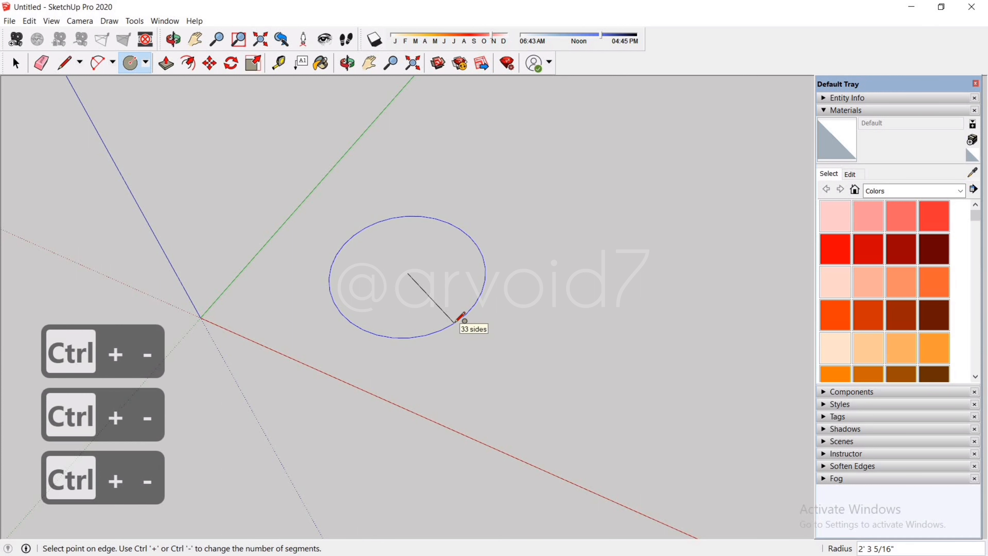
{"action": "key", "text": "ctrl+minus"}
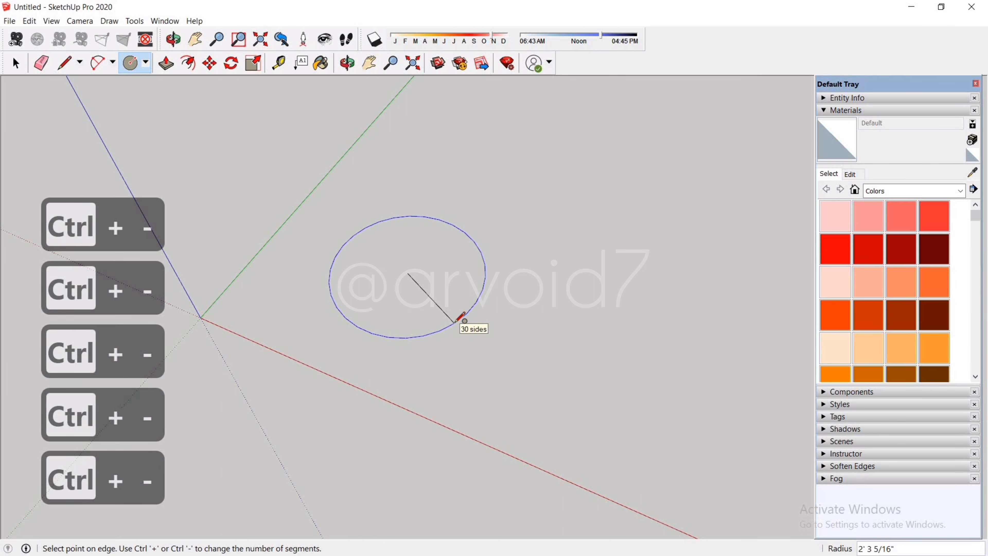
{"action": "key", "text": "ctrl+minus"}
{"action": "key", "text": "ctrl+minus"}
{"action": "key", "text": "ctrl+minus"}
{"action": "key", "text": "ctrl+minus"}
{"action": "key", "text": "ctrl+minus"}
{"action": "key", "text": "ctrl+minus"}
{"action": "key", "text": "ctrl+minus"}
{"action": "key", "text": "ctrl+minus"}
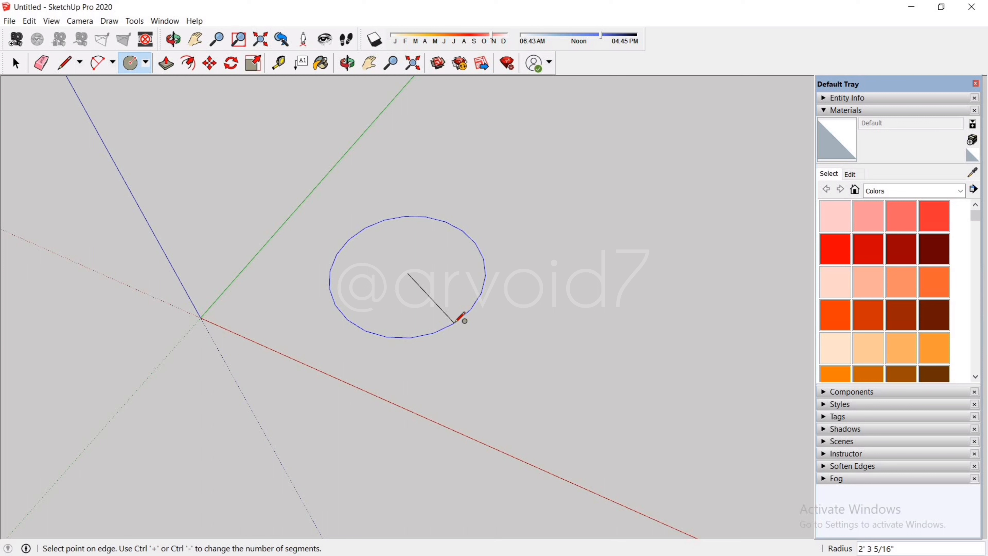
{"action": "left_click", "coordinate": [454, 322]}
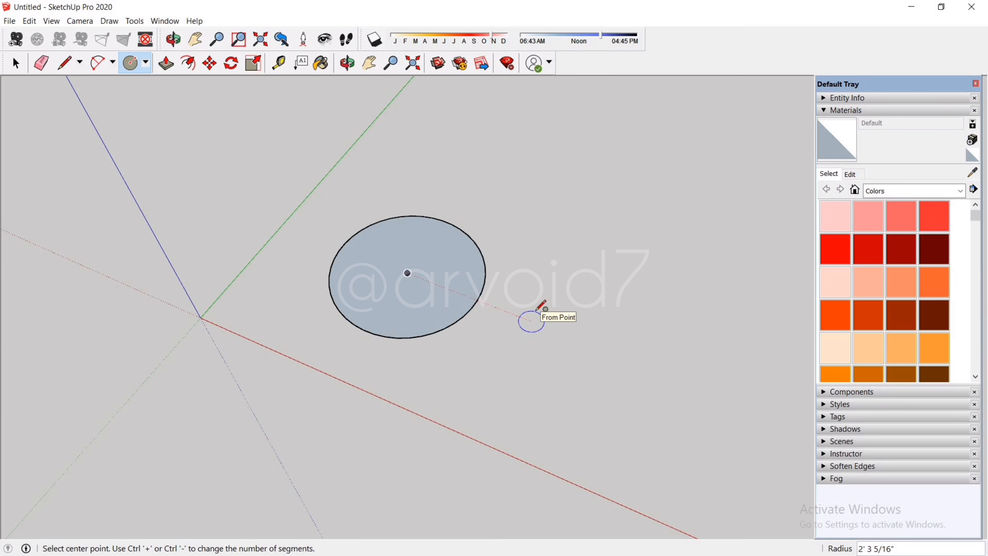
{"action": "key", "text": "Escape"}
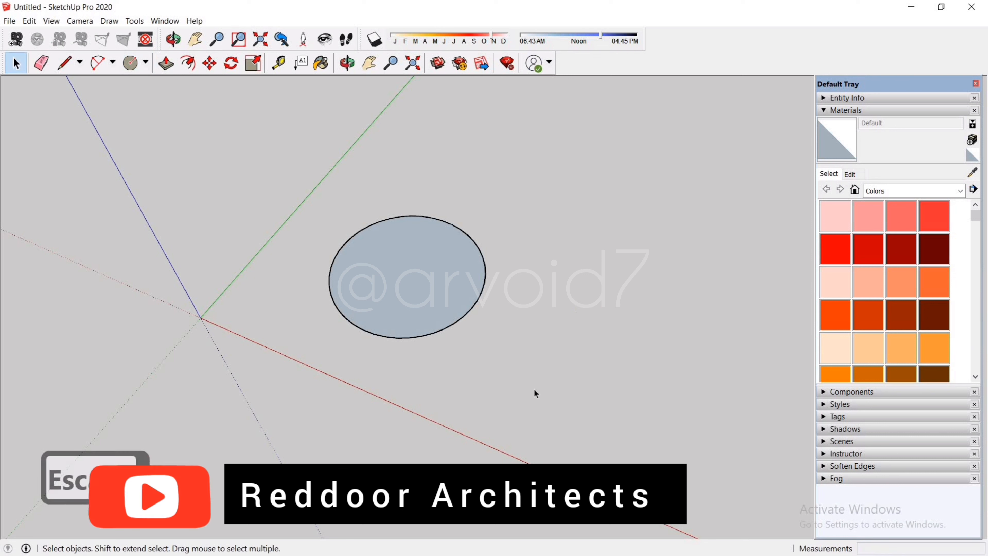
Delete the circle from the ground.
{"action": "left_click_drag", "start_coordinate": [583, 439], "coordinate": [283, 192]}
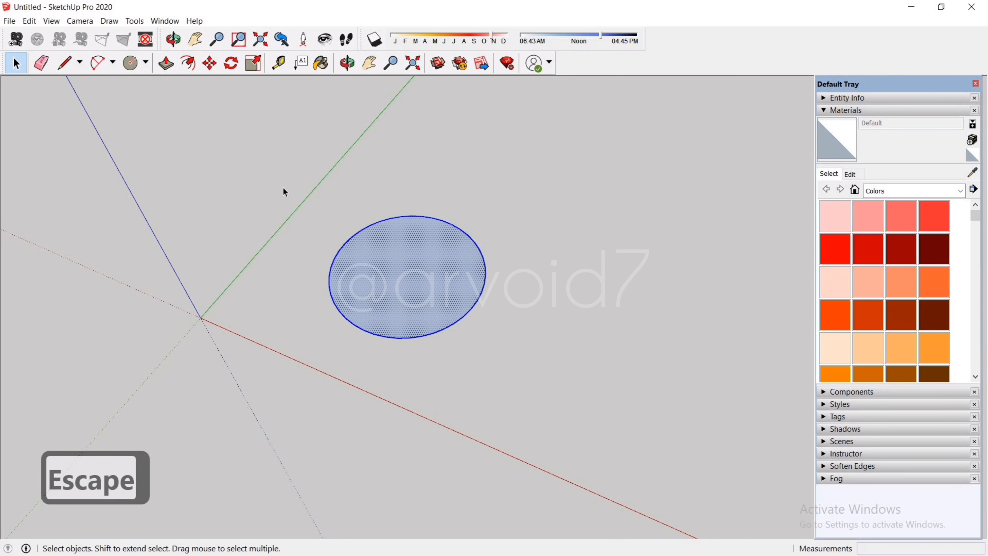
{"action": "key", "text": "Delete"}
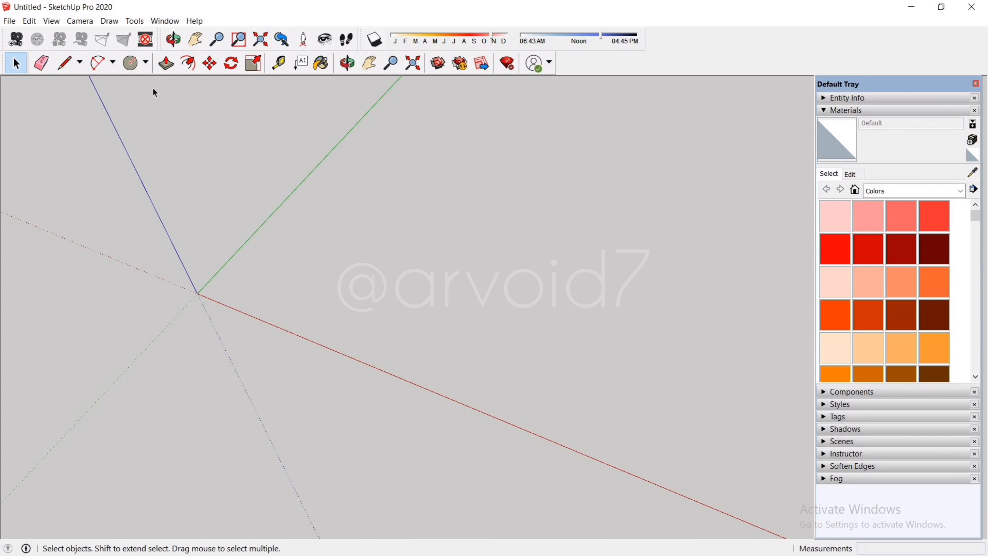
Draw a 3-sided polygon on the ground between the red and green axes with a 3' inscribed radius.
{"action": "left_click", "coordinate": [146, 67]}
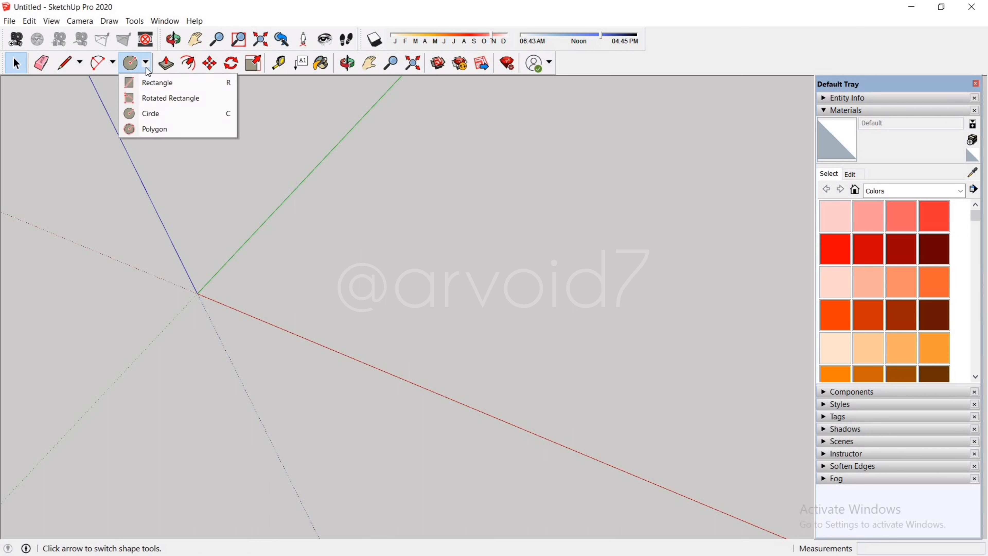
{"action": "left_click", "coordinate": [159, 130]}
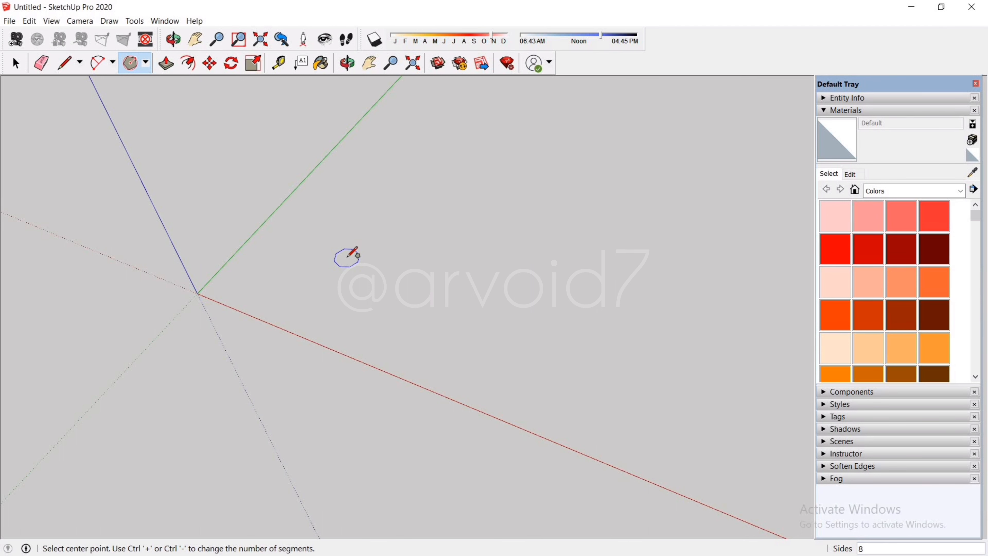
{"action": "type", "text": "3"}
{"action": "key", "text": "Return"}
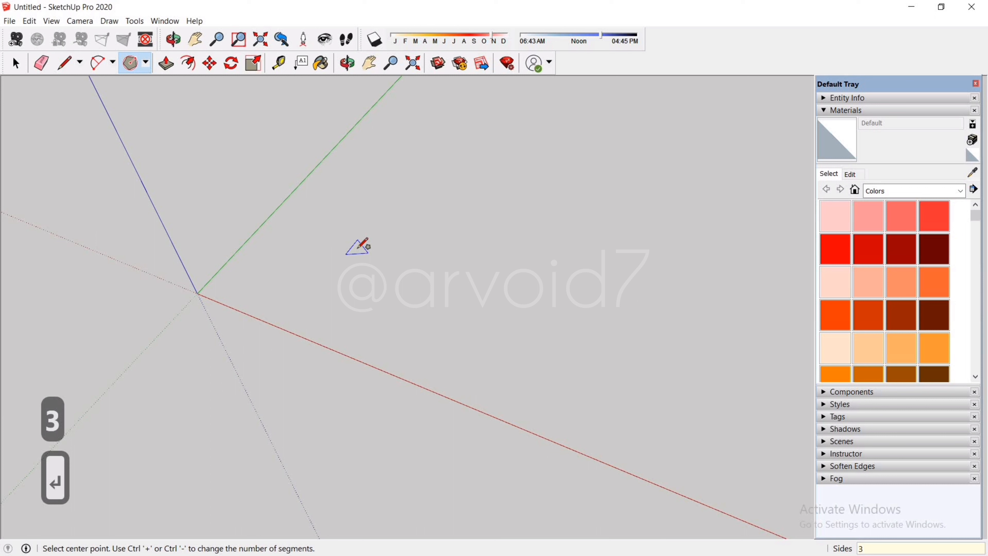
{"action": "left_click", "coordinate": [358, 248]}
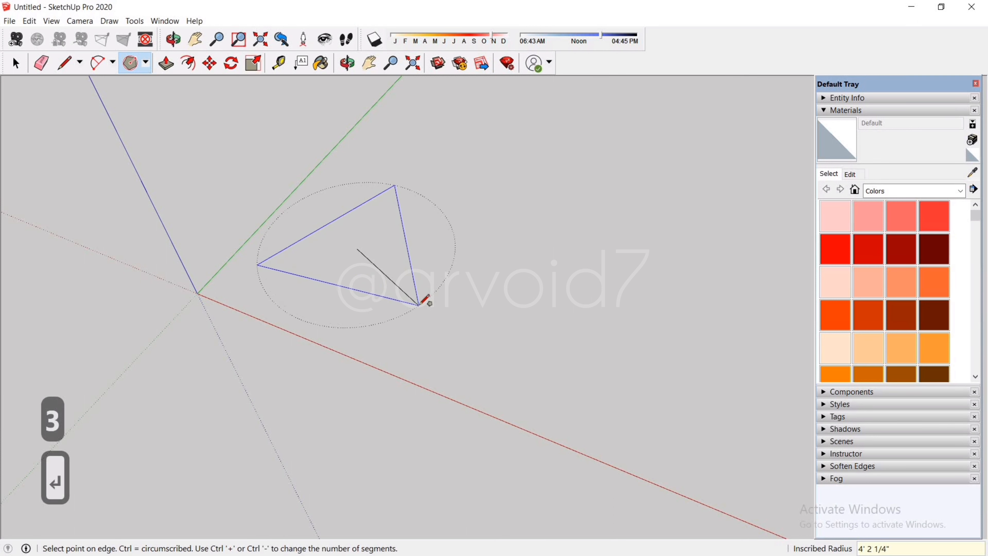
{"action": "type", "text": "3"}
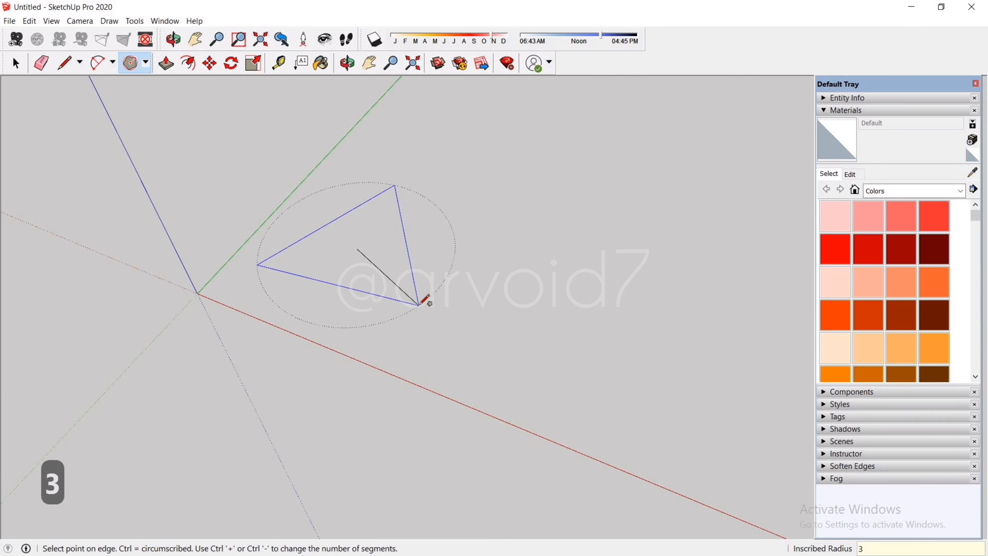
{"action": "type", "text": "'"}
{"action": "key", "text": "Return"}
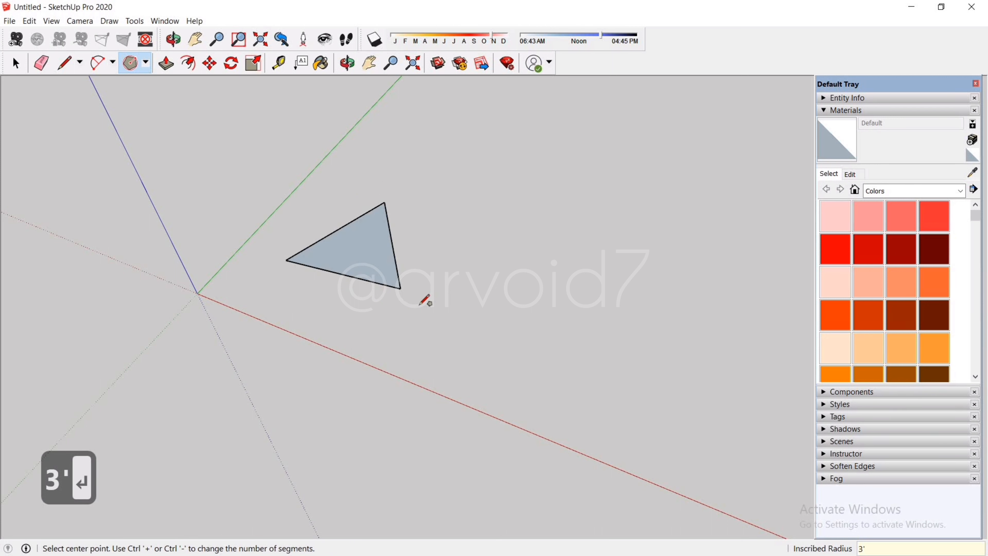
Measure the distance from the triangle's center to its corner nearest the red axis with the Tape Measure tool.
{"action": "key", "text": "t"}
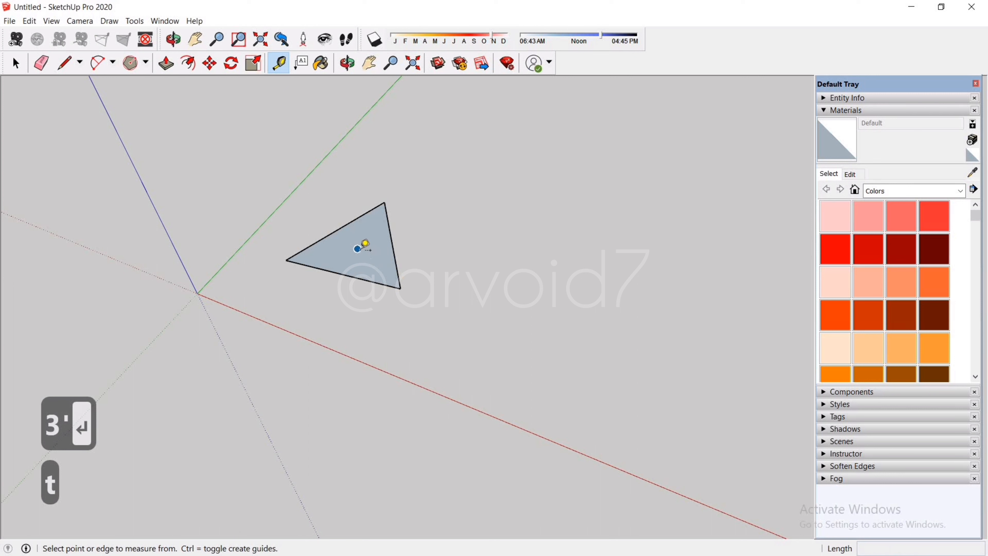
{"action": "left_click", "coordinate": [357, 249]}
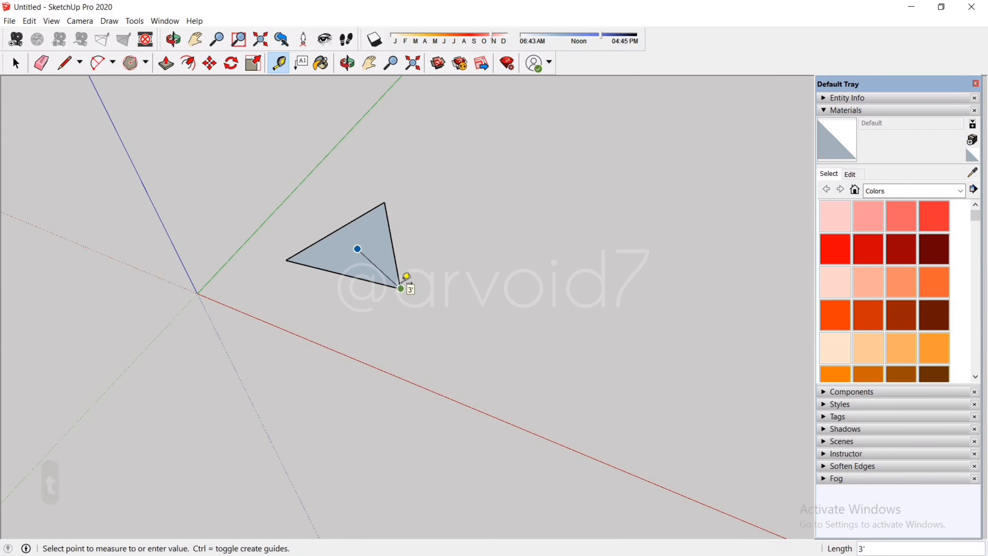
{"action": "key", "text": "Escape"}
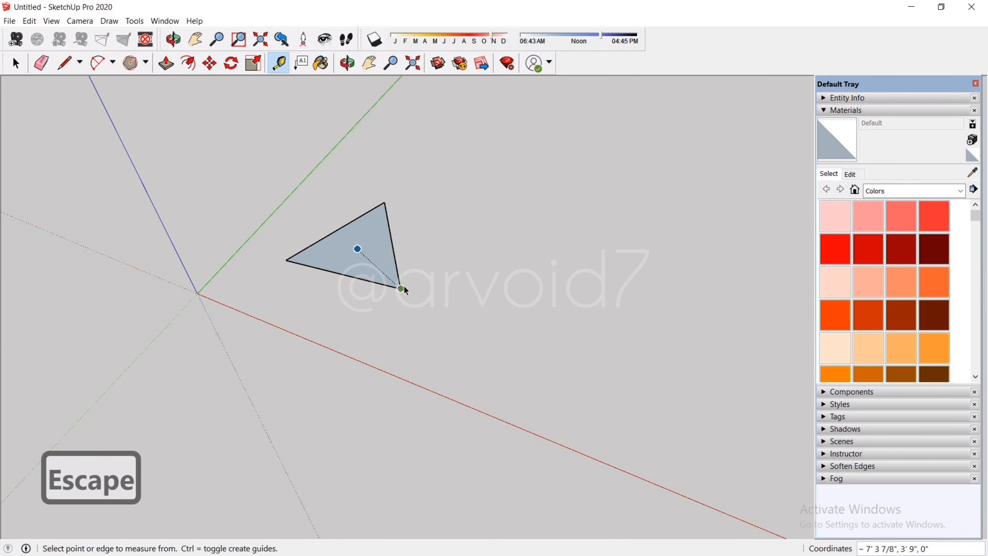
{"action": "key", "text": "space"}
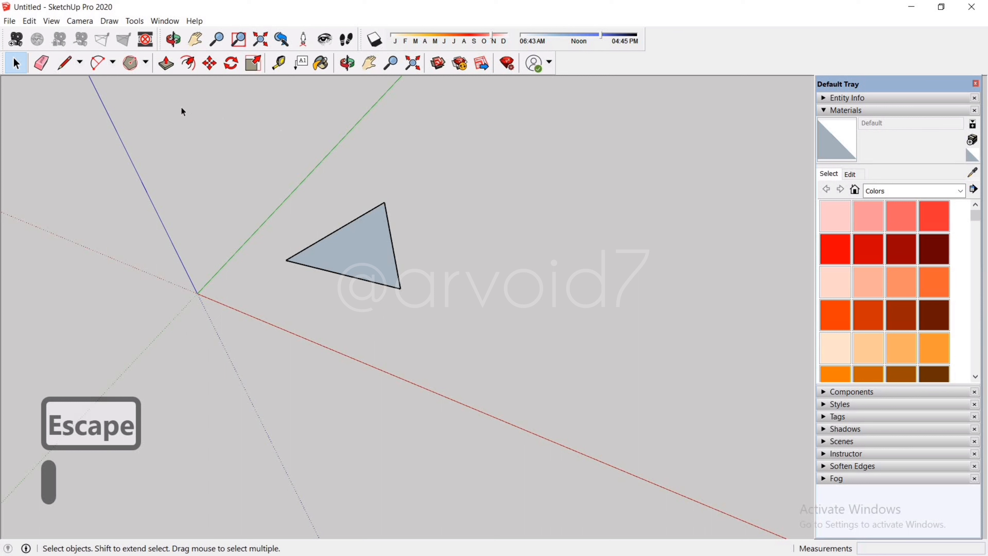